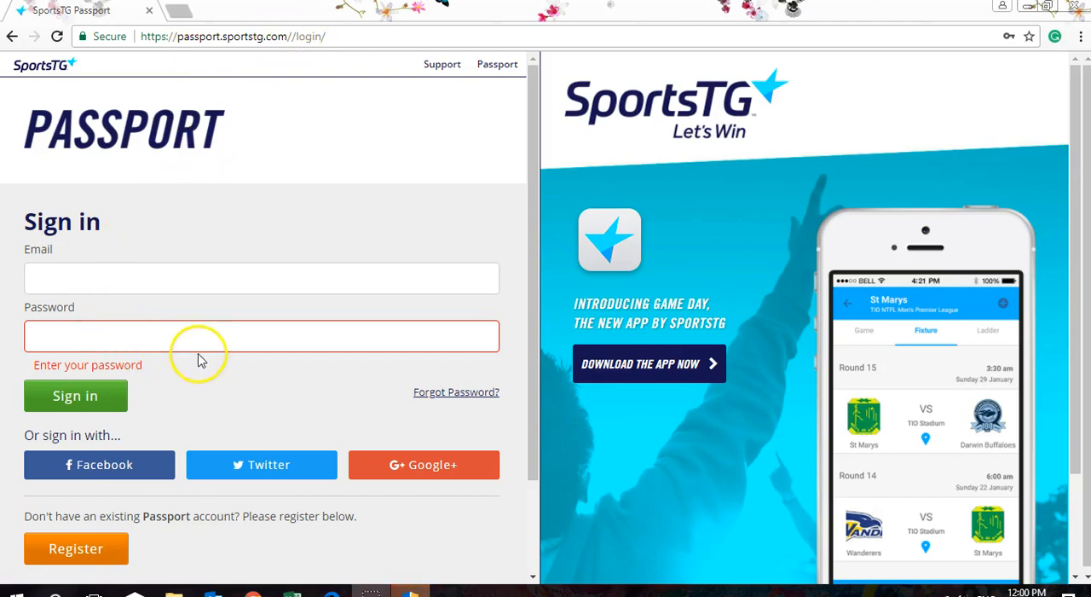
- Sign in to the Passport account with the club's e-mail address and the account password
click(99, 279)
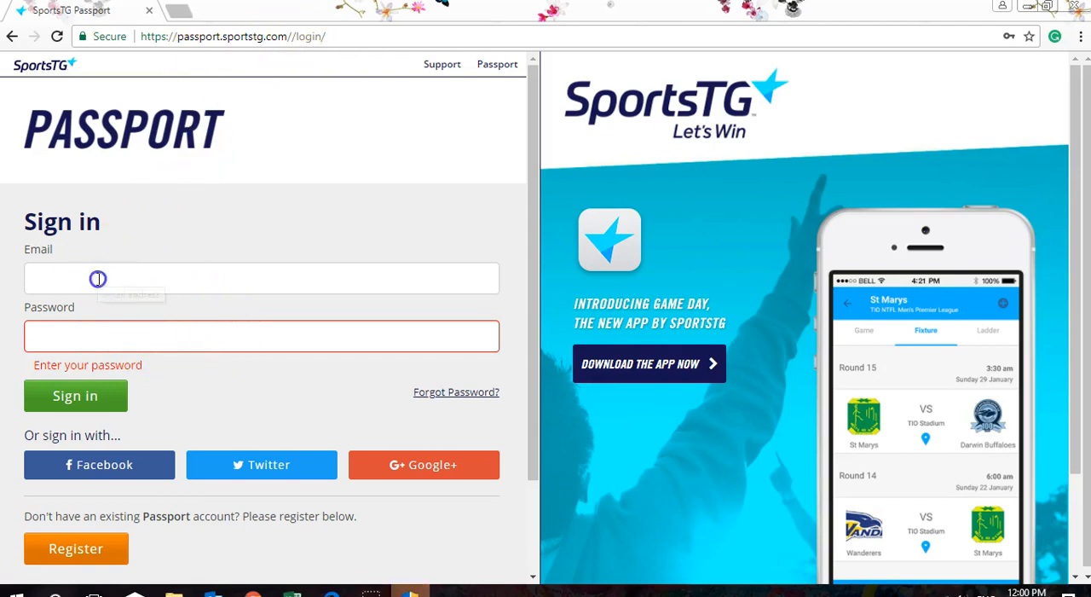
text(da)
text(yl)
key(BackSpace)
key(BackSpace)
text(lystonf)
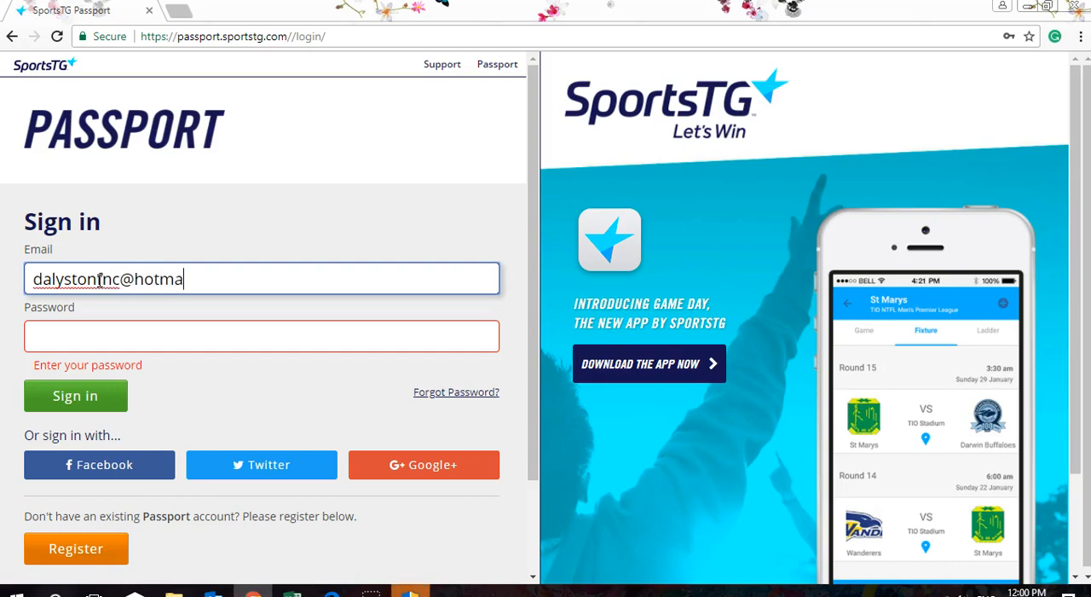
key(Tab)
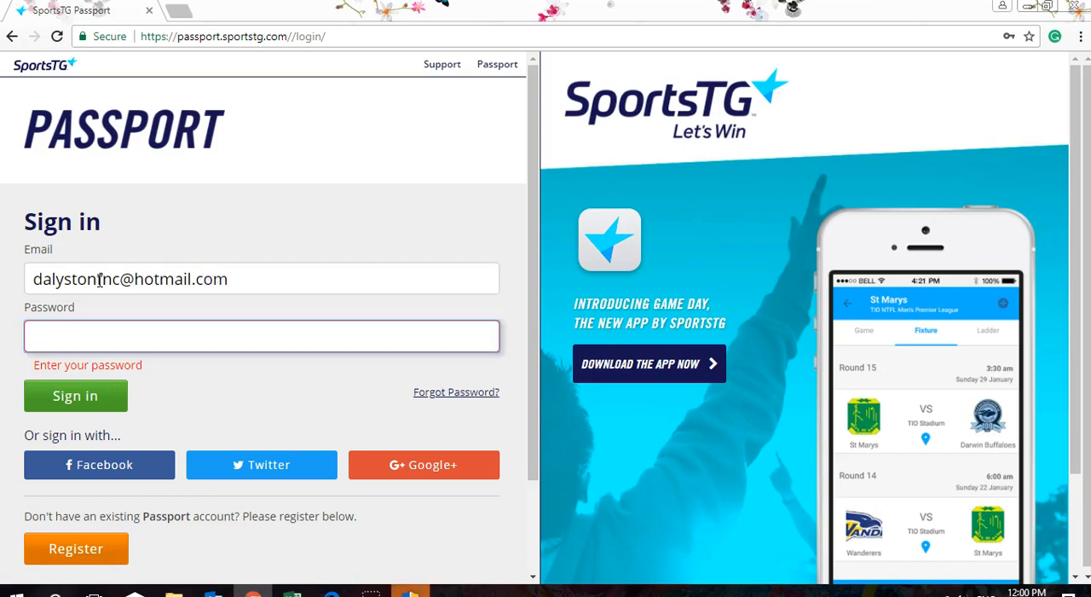
text(•••••••)
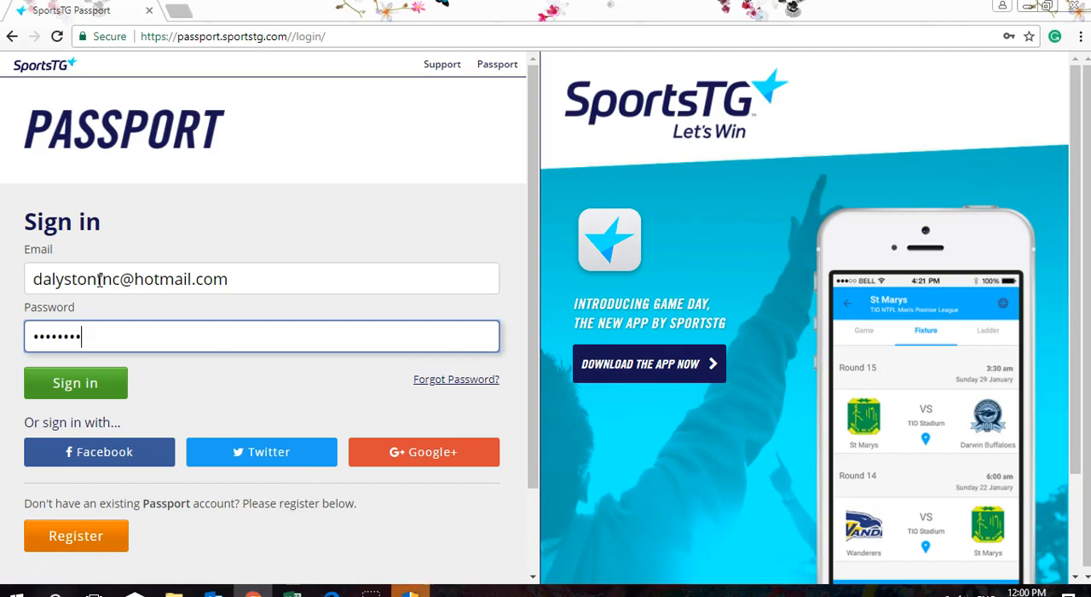
text(•)
click(86, 383)
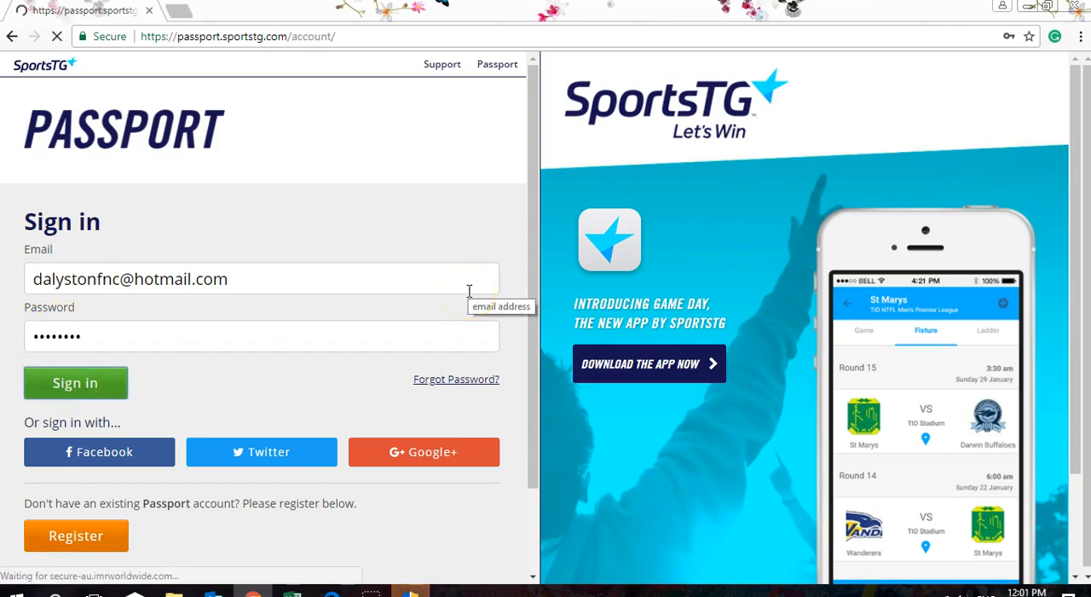
- Save the account's sign-in details in the browser
scroll(936, 199, down, 1)
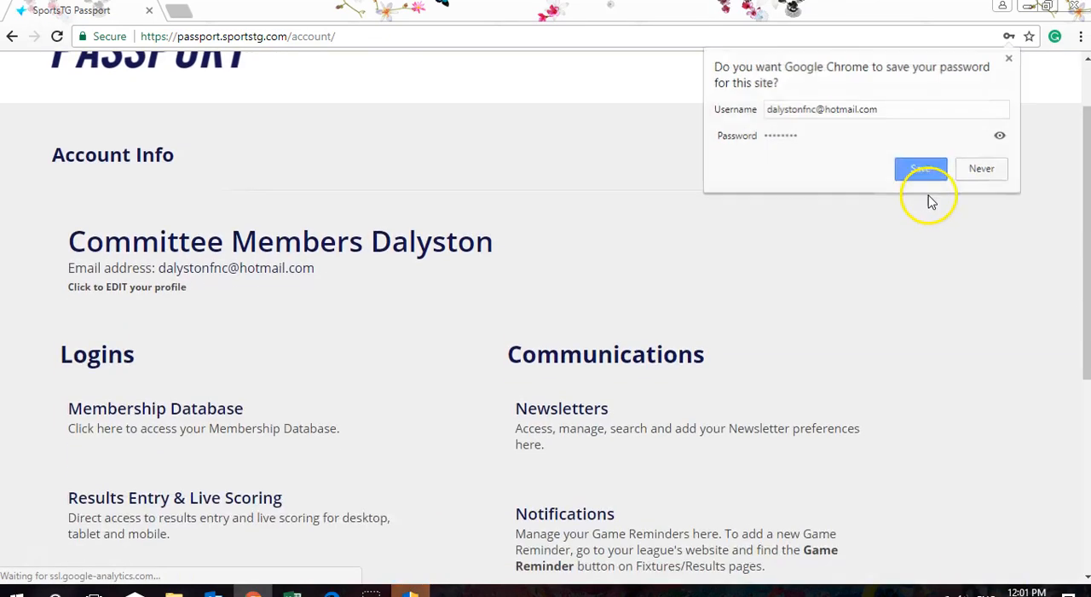
scroll(732, 230, up, 1)
click(926, 172)
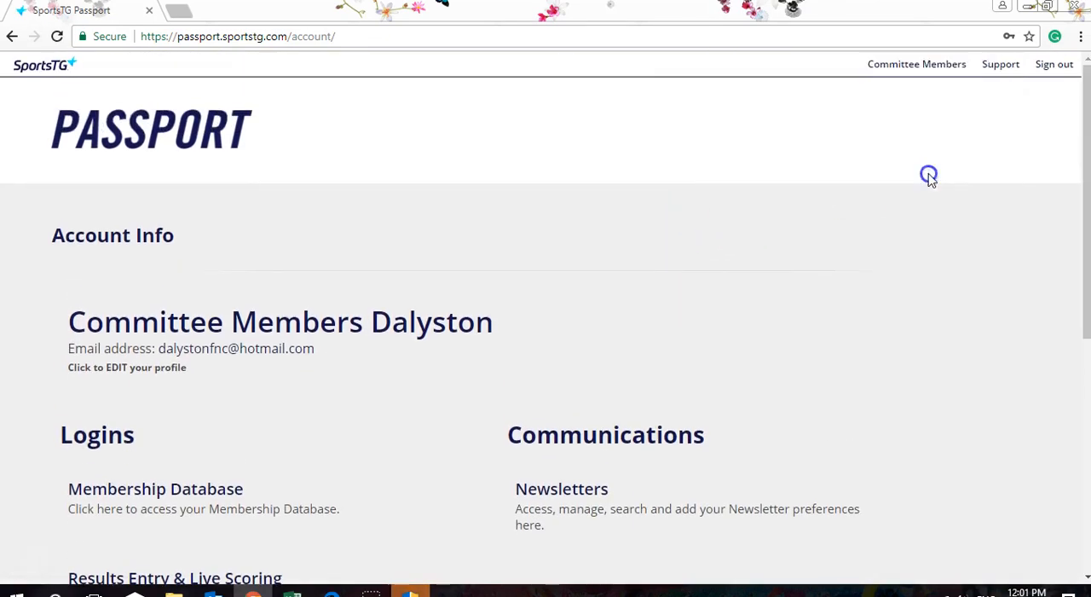
- Open Results Entry & Live Scoring for the Dalyston Football Club account in the West Gippsland Football Netball Competition
scroll(627, 271, down, 1)
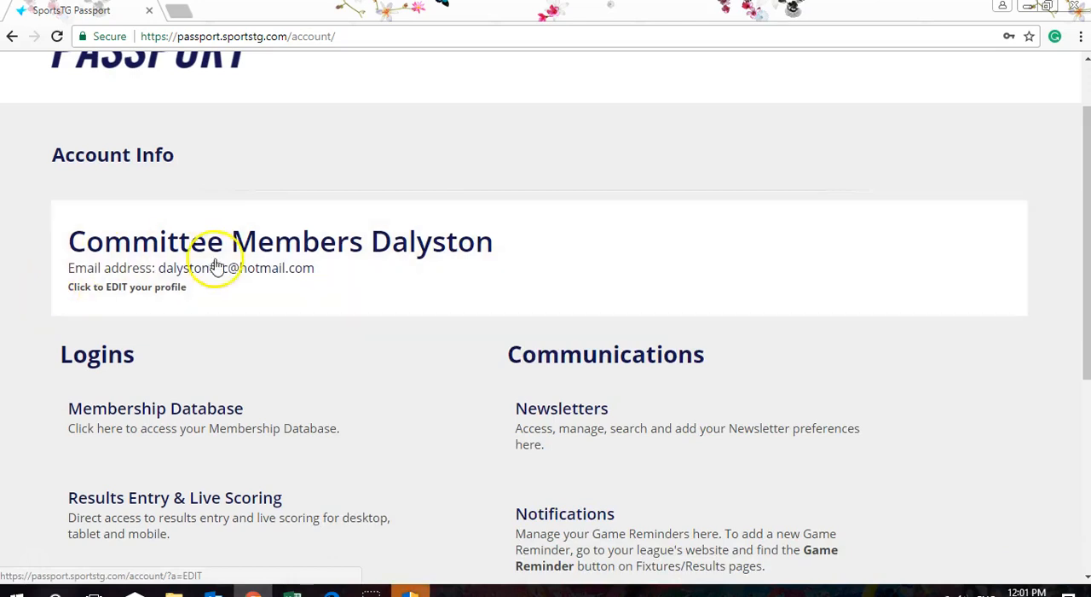
scroll(645, 177, up, 1)
scroll(645, 176, down, 1)
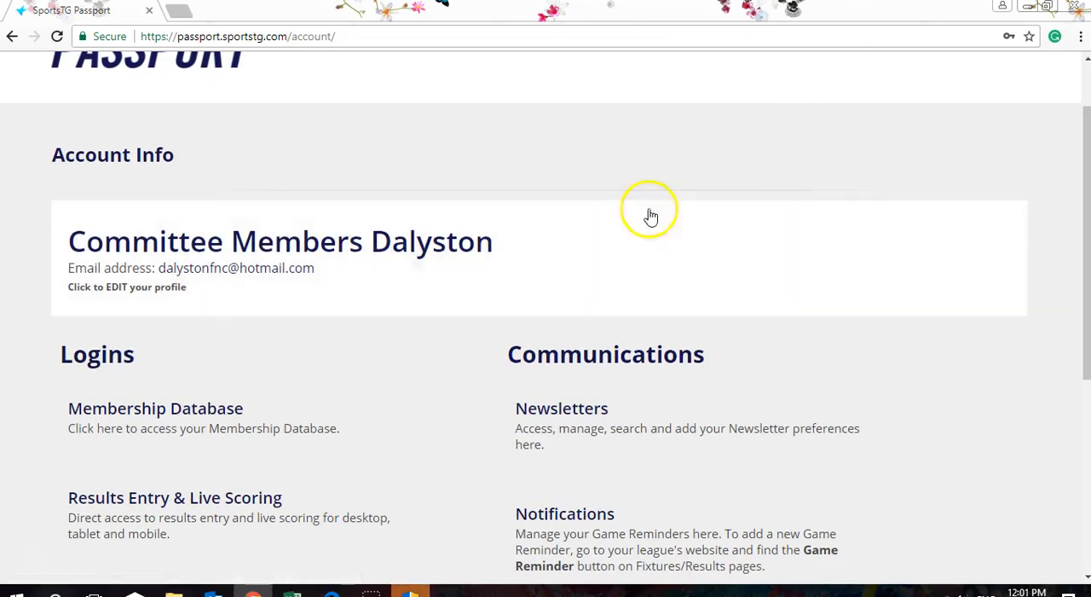
scroll(414, 299, down, 1)
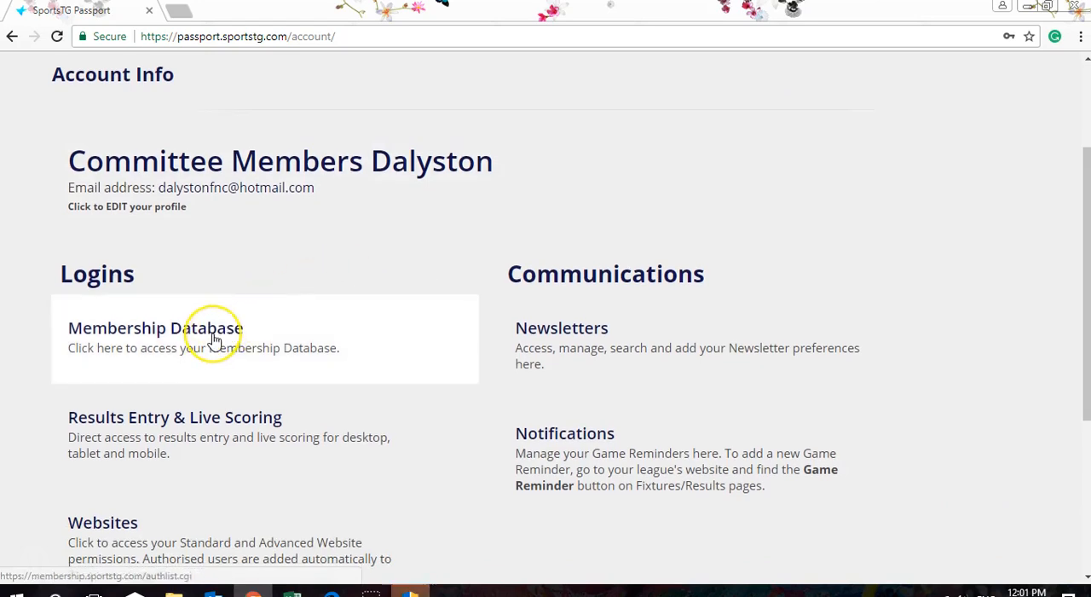
click(352, 314)
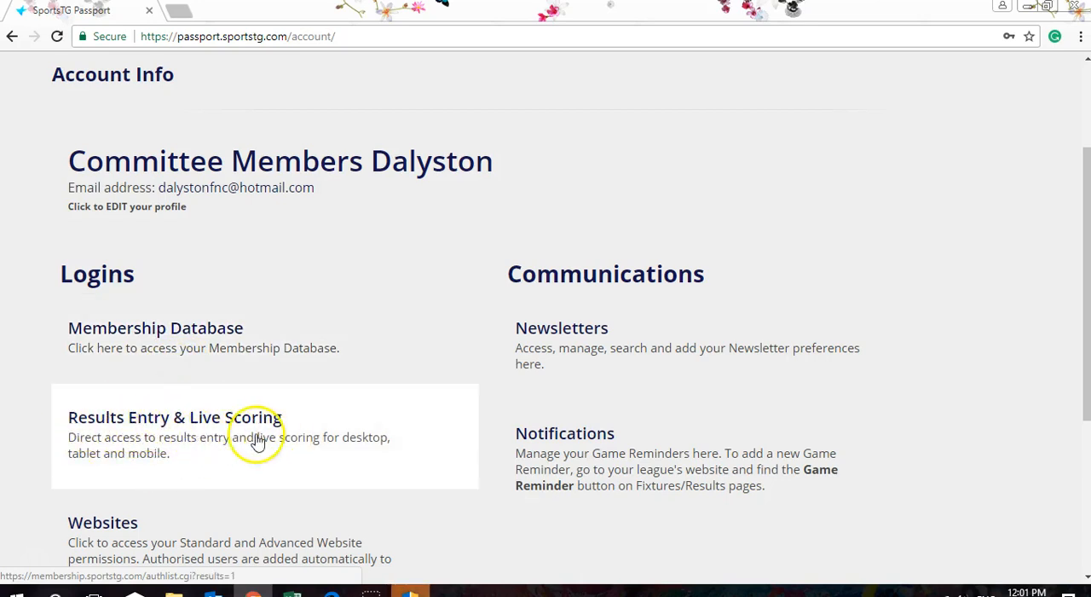
click(362, 418)
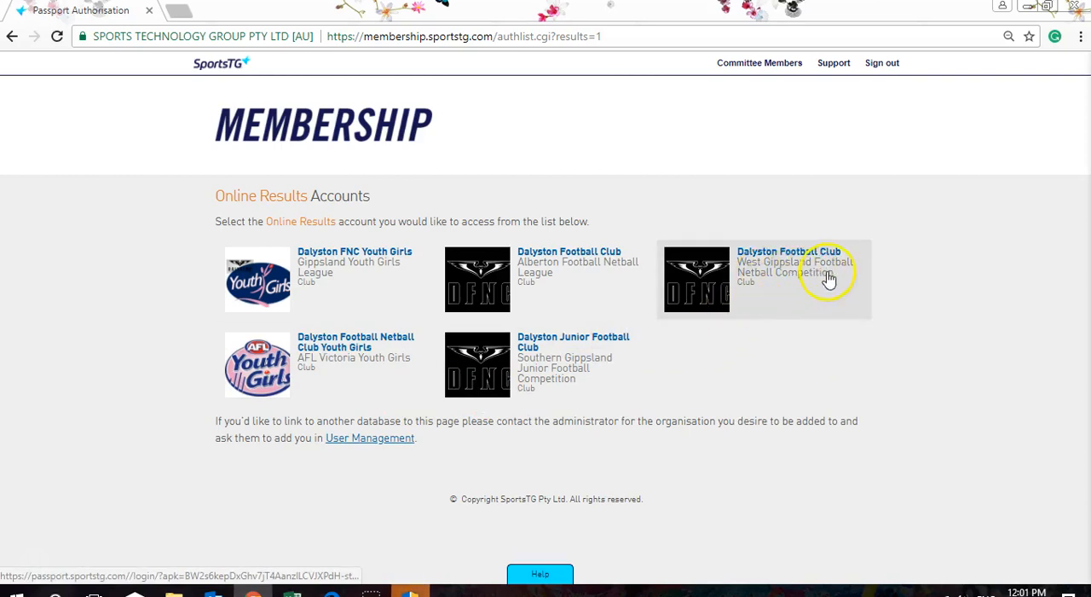
click(738, 283)
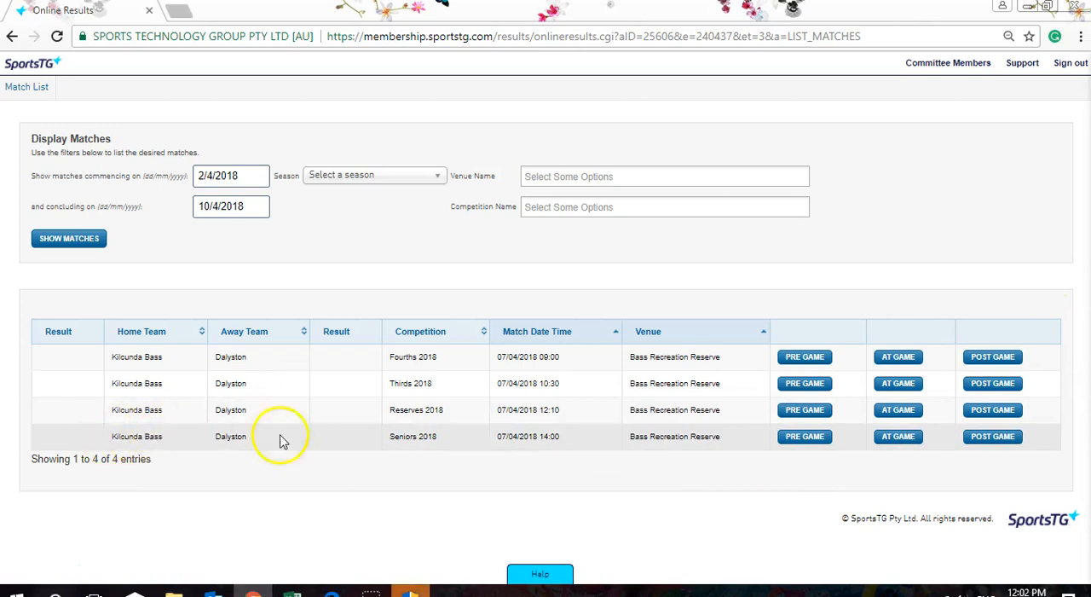
- Open the pre-game page of the Seniors 2018 match and show the Dalyston team's player selection
click(805, 436)
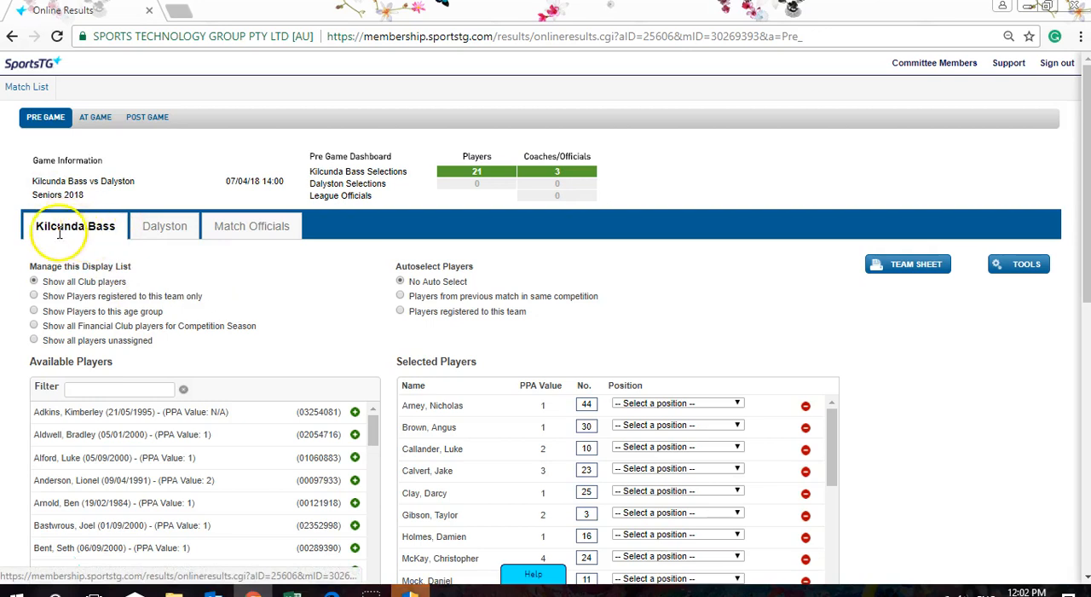
click(158, 227)
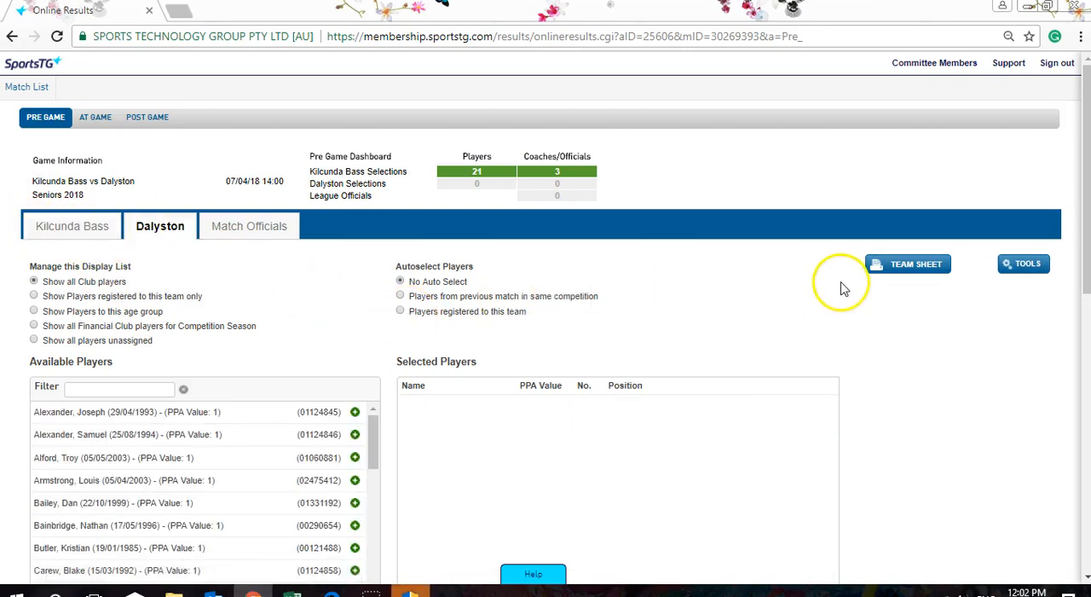
scroll(765, 290, down, 1)
scroll(765, 295, up, 1)
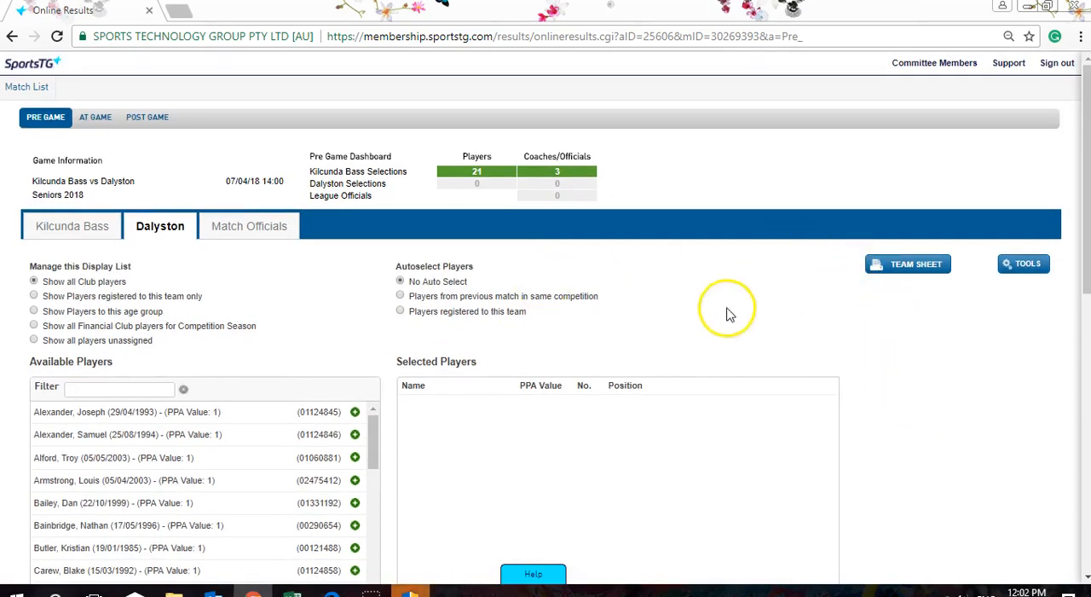
scroll(733, 277, down, 2)
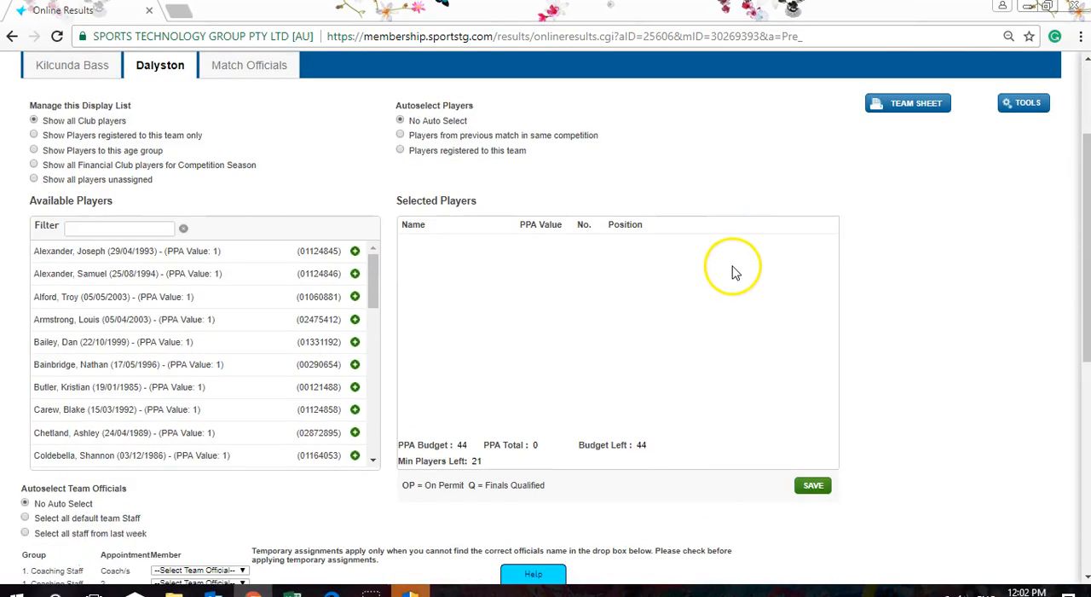
- Filter the available Dalyston players by surname and add the match as the first selected player
click(69, 227)
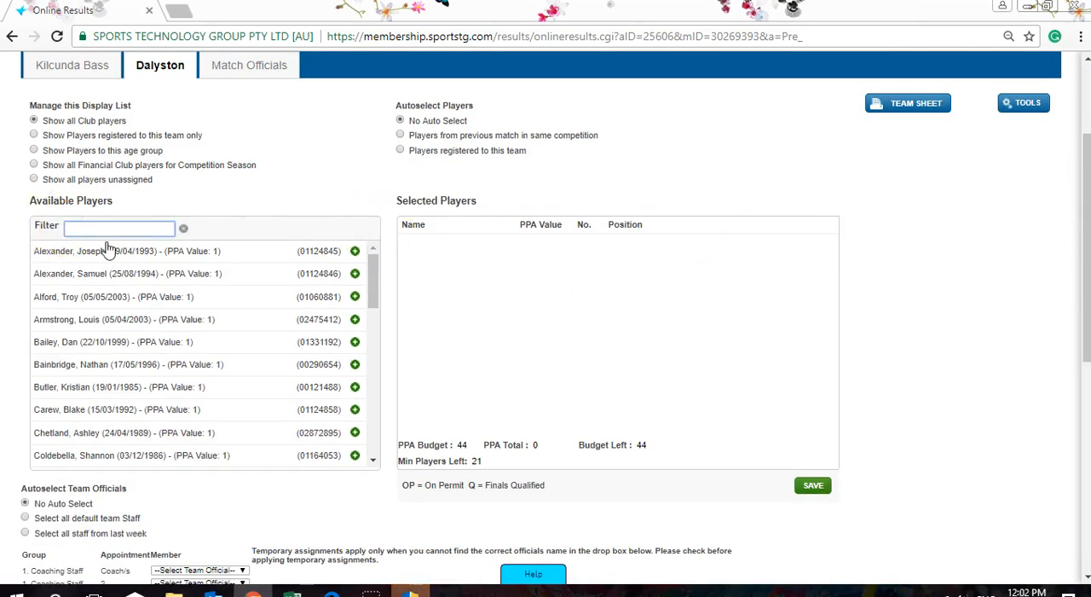
text(col)
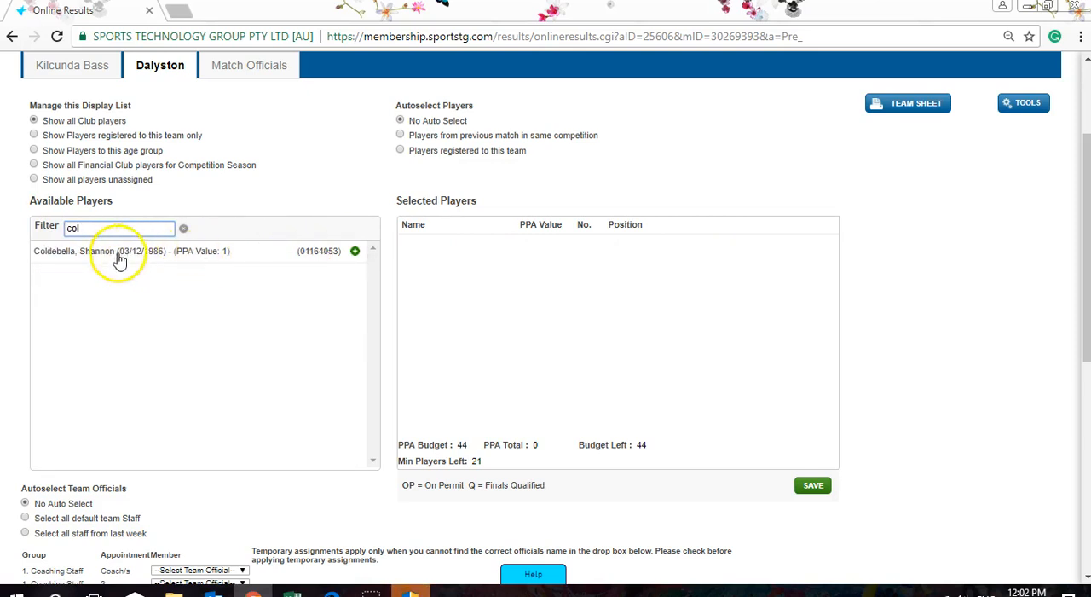
double_click(119, 259)
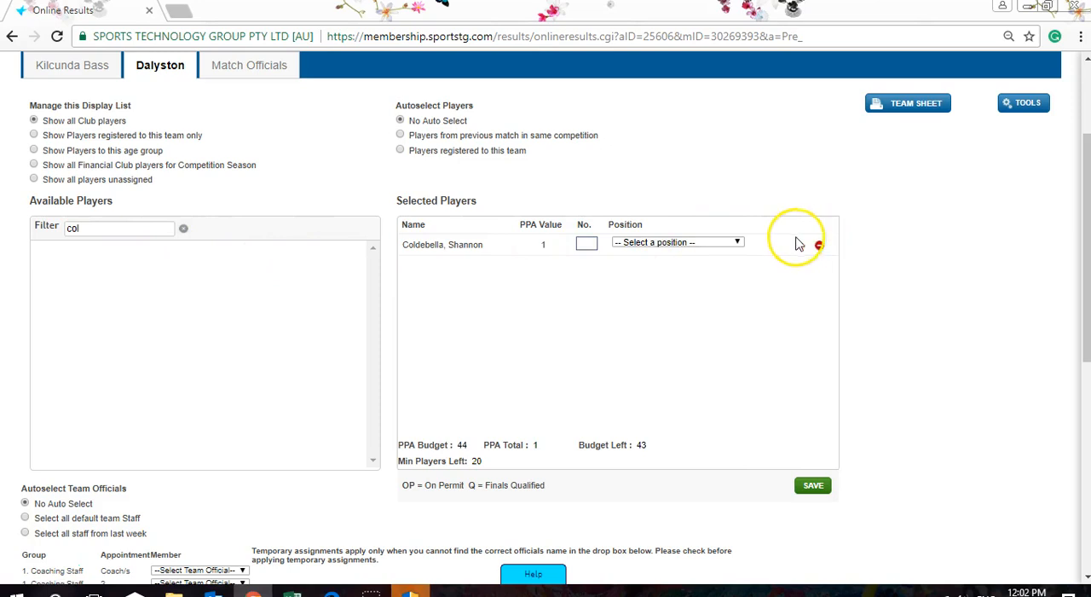
double_click(74, 228)
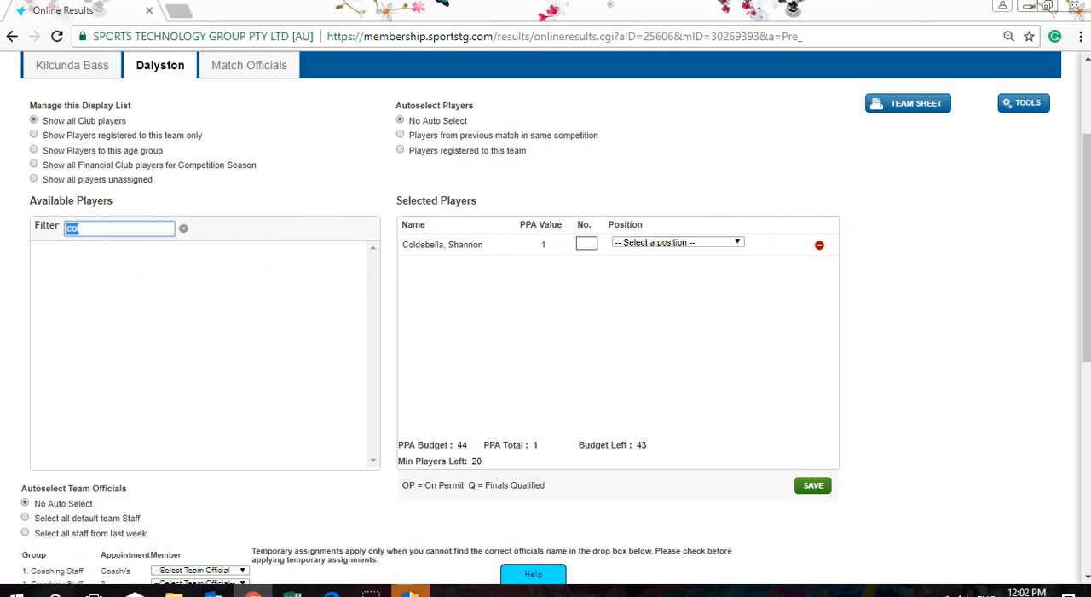
text(bros)
key(BackSpace)
key(BackSpace)
key(BackSpace)
key(BackSpace)
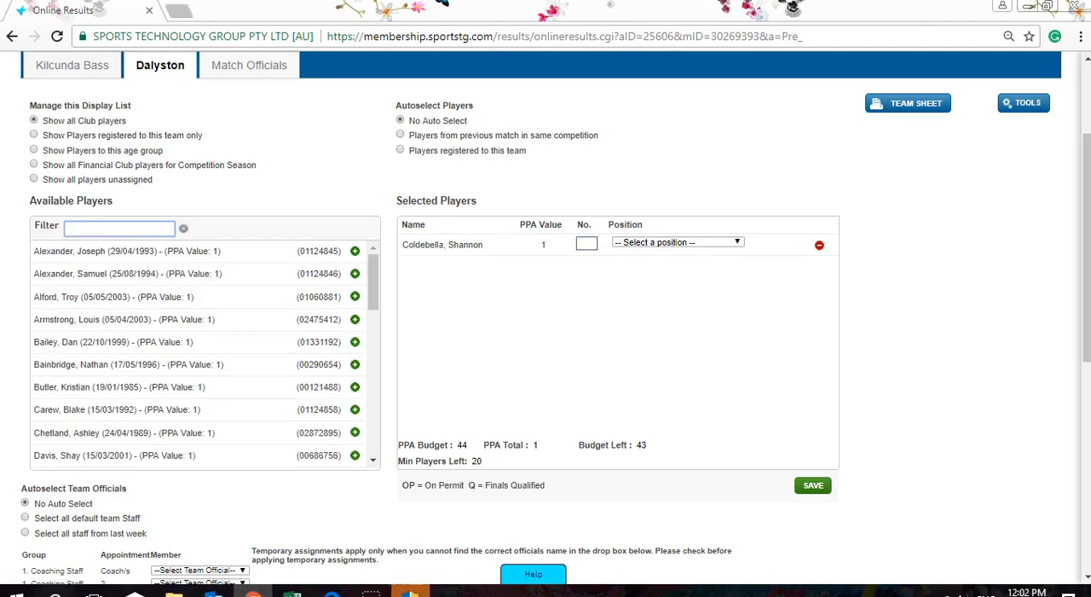
- Find the second and third players by filtering on their surnames and add both to the selected players
text(wils)
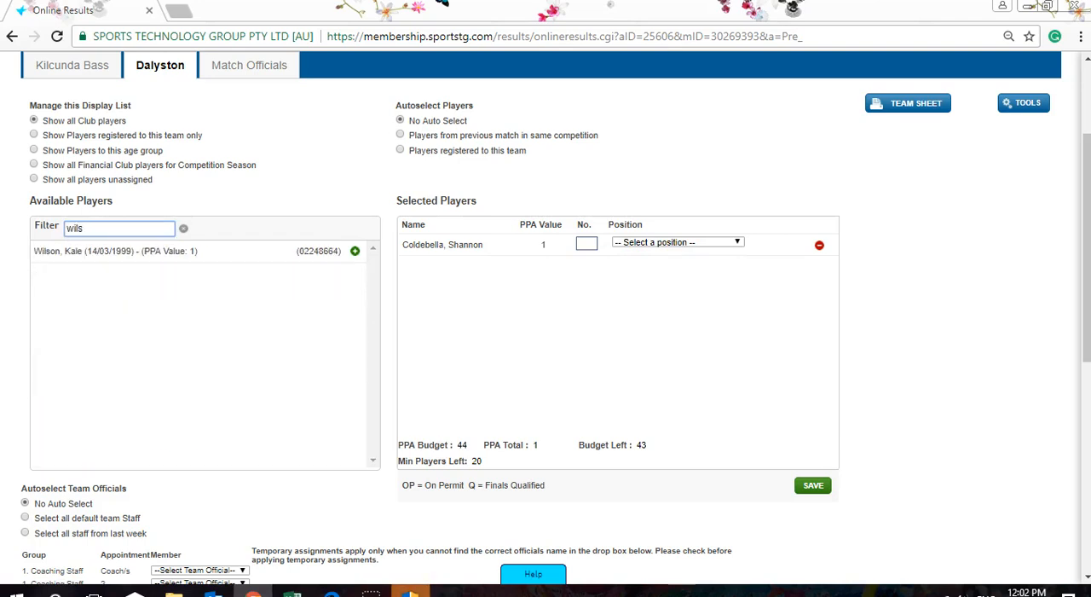
double_click(98, 251)
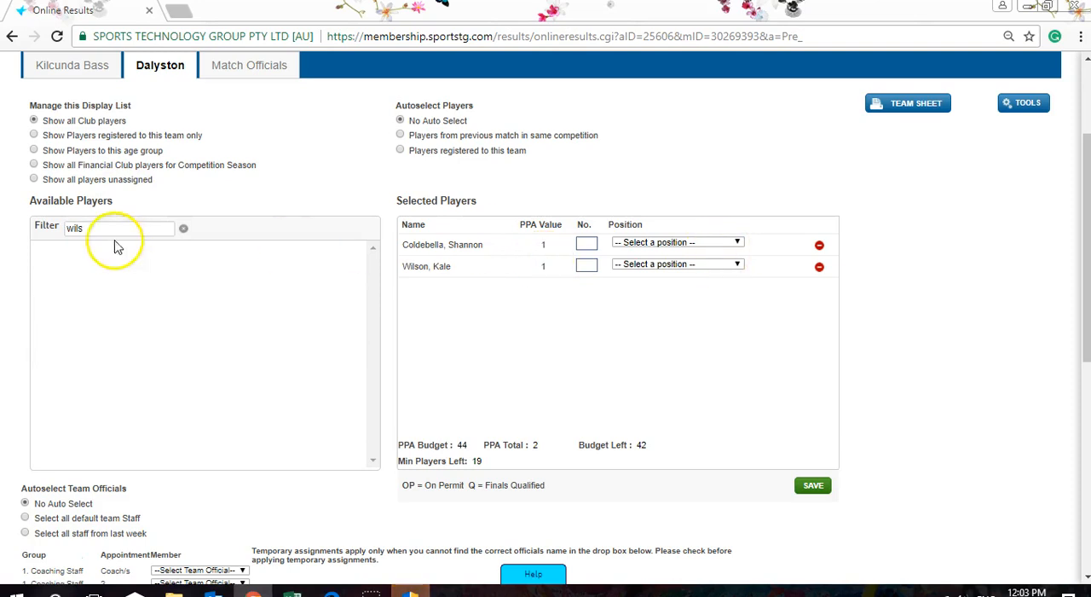
drag(93, 227, 19, 236)
text(sch)
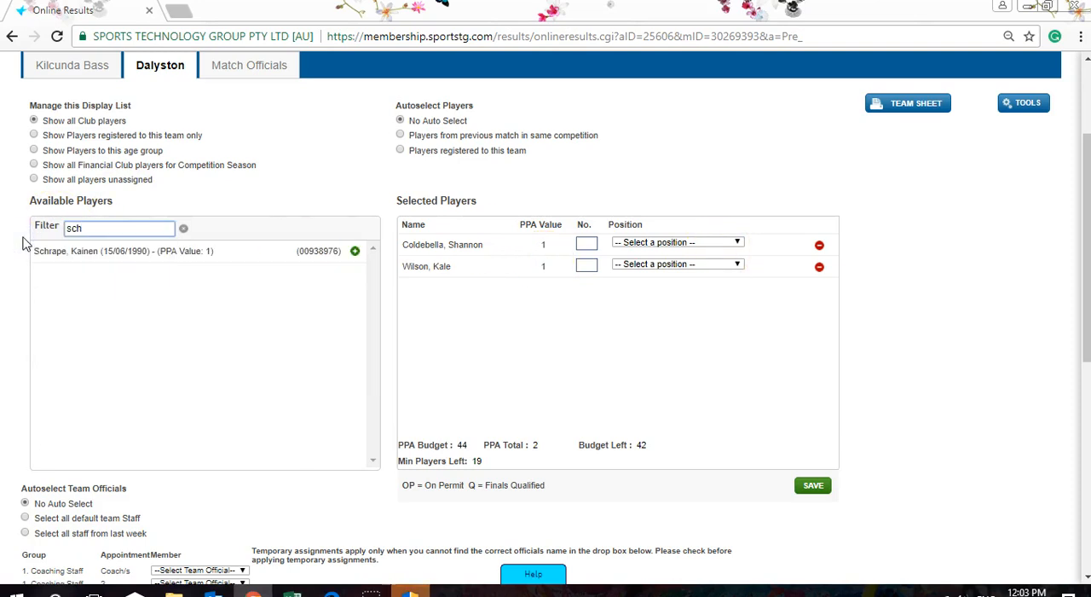
double_click(139, 251)
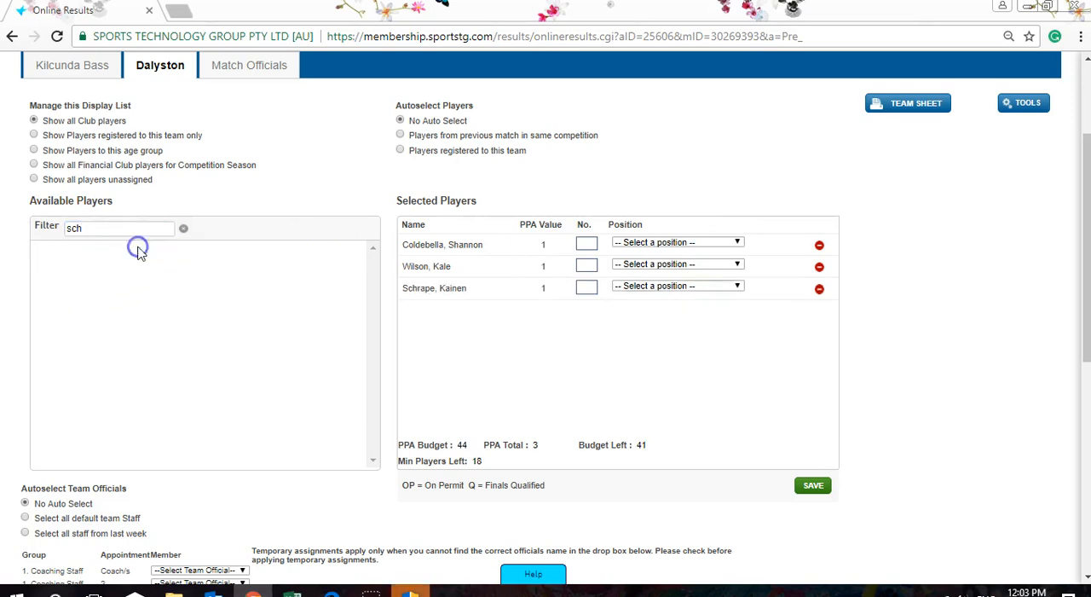
drag(84, 228, 26, 238)
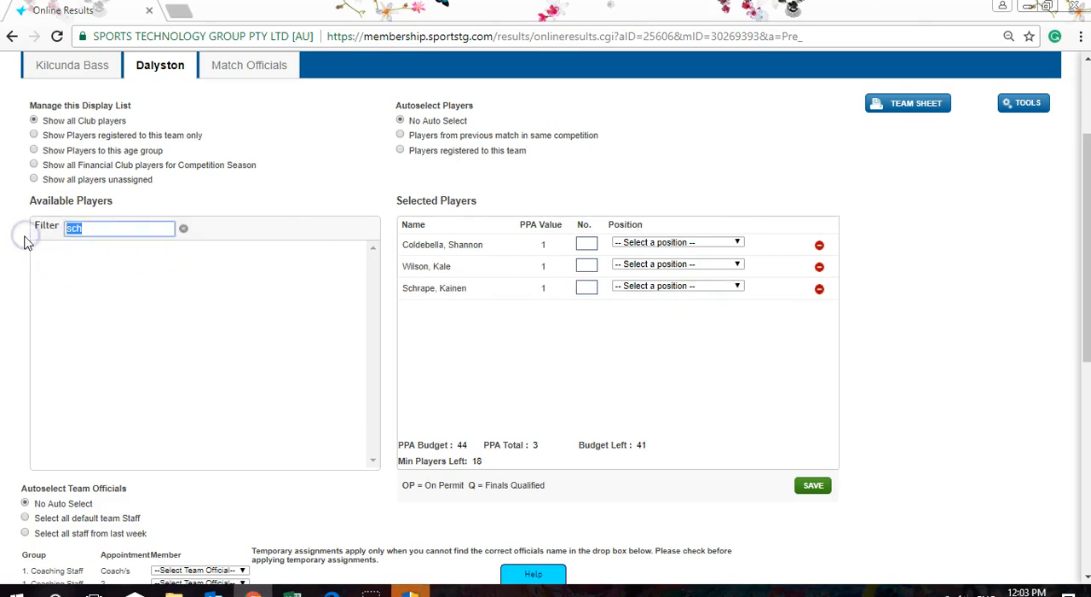
text(har)
key(BackSpace)
key(BackSpace)
key(BackSpace)
key(BackSpace)
- Filter by the fourth player's surname and add the second of the players sharing it to the team
text(alexa)
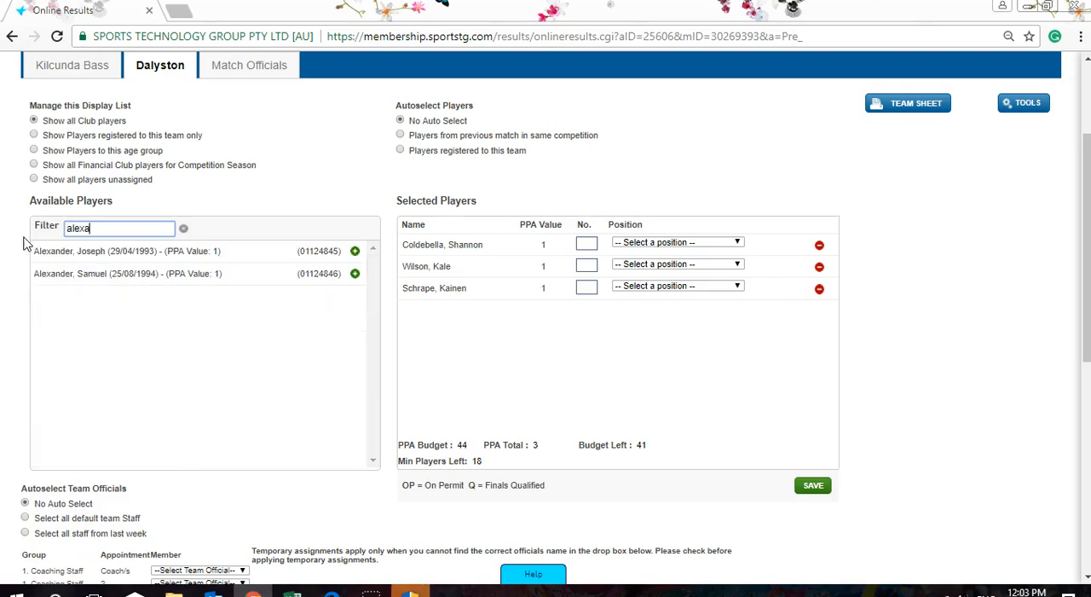
click(88, 273)
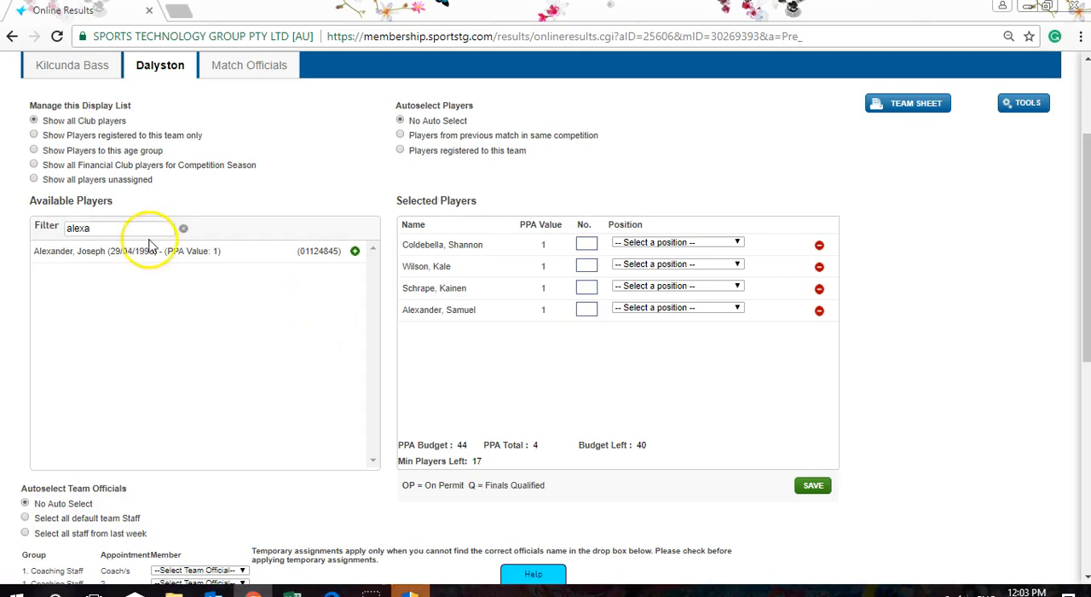
double_click(79, 227)
text(thom)
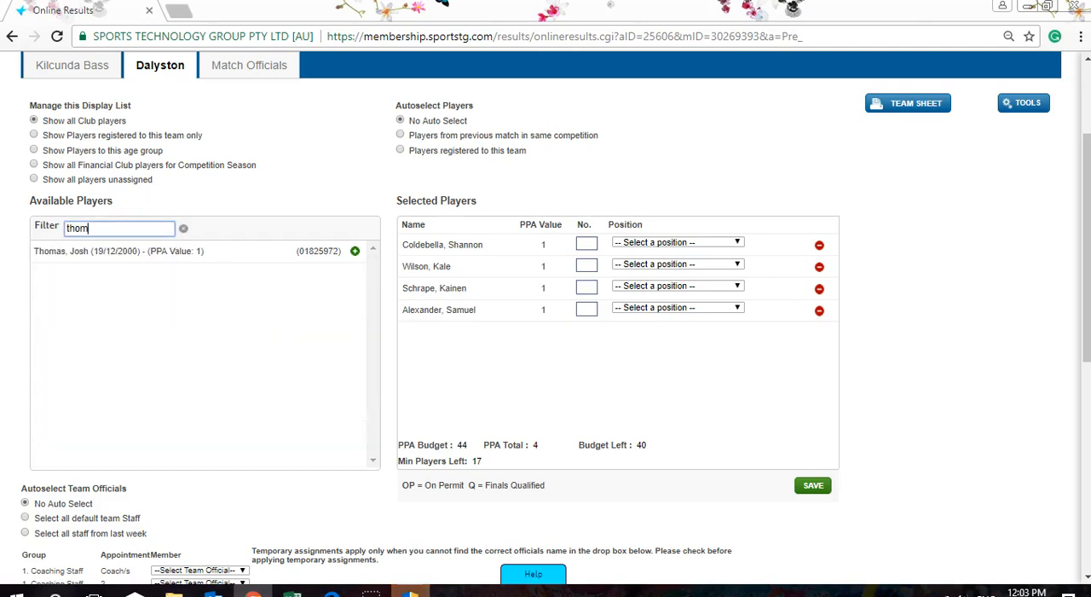
key(BackSpace)
key(BackSpace)
key(BackSpace)
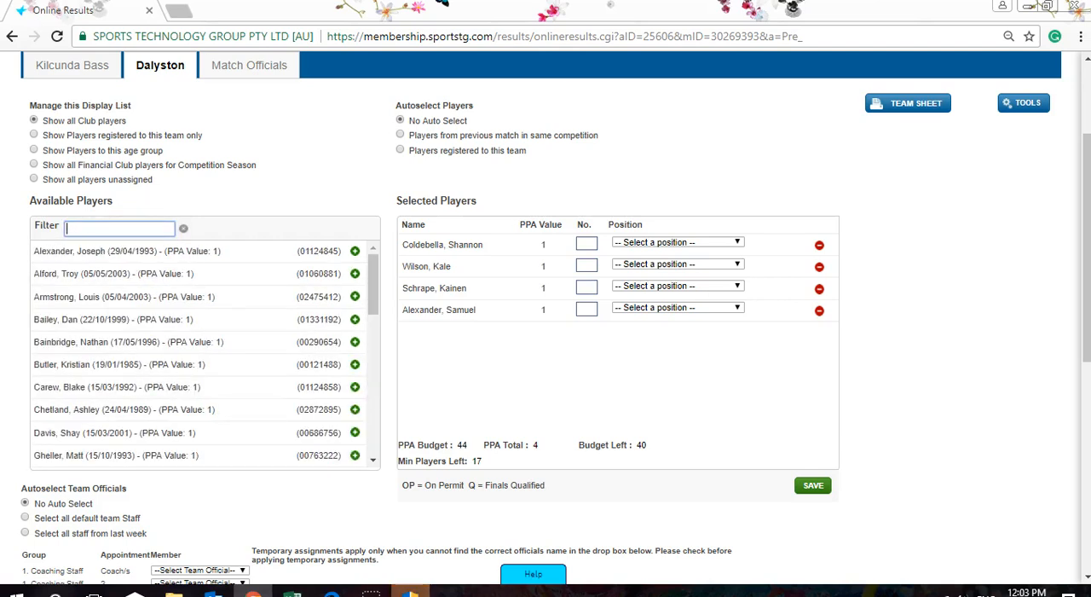
- Filter the available players by the fifth player's surname and add that player to the team
text(maro)
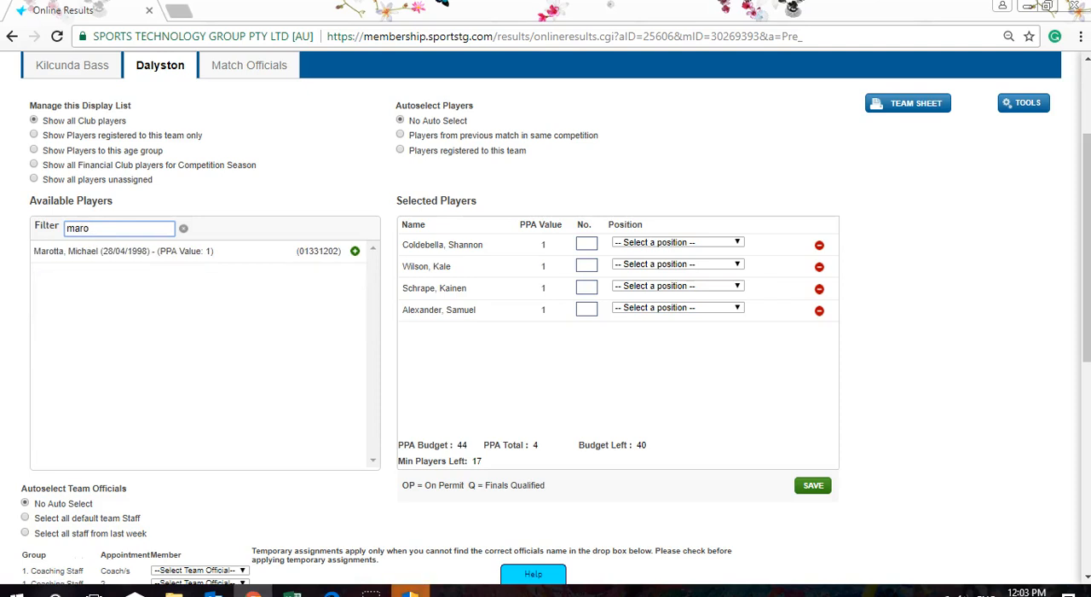
double_click(109, 250)
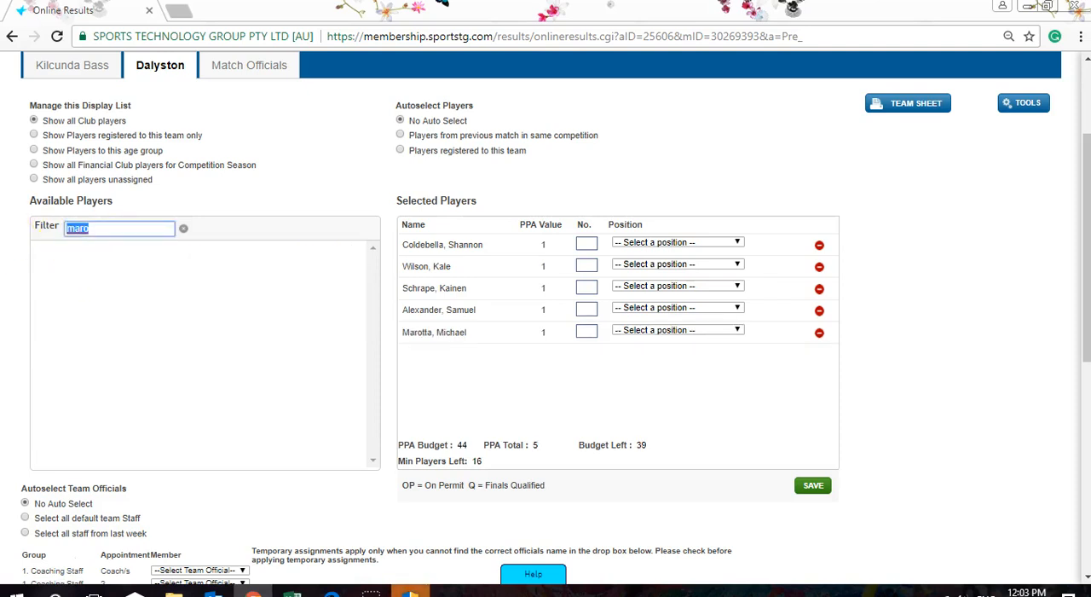
text(leg)
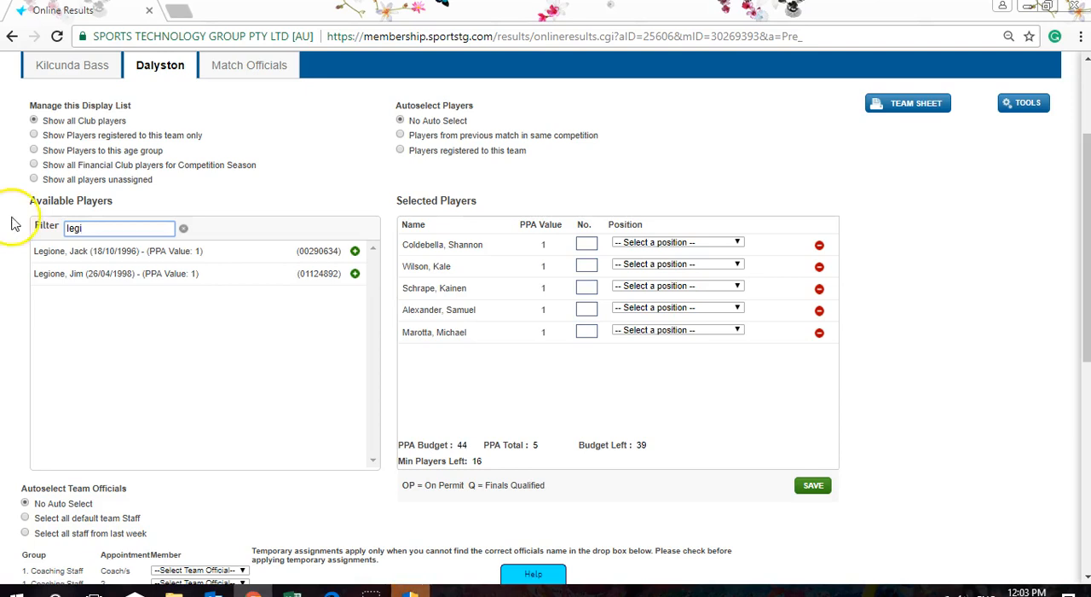
text(i)
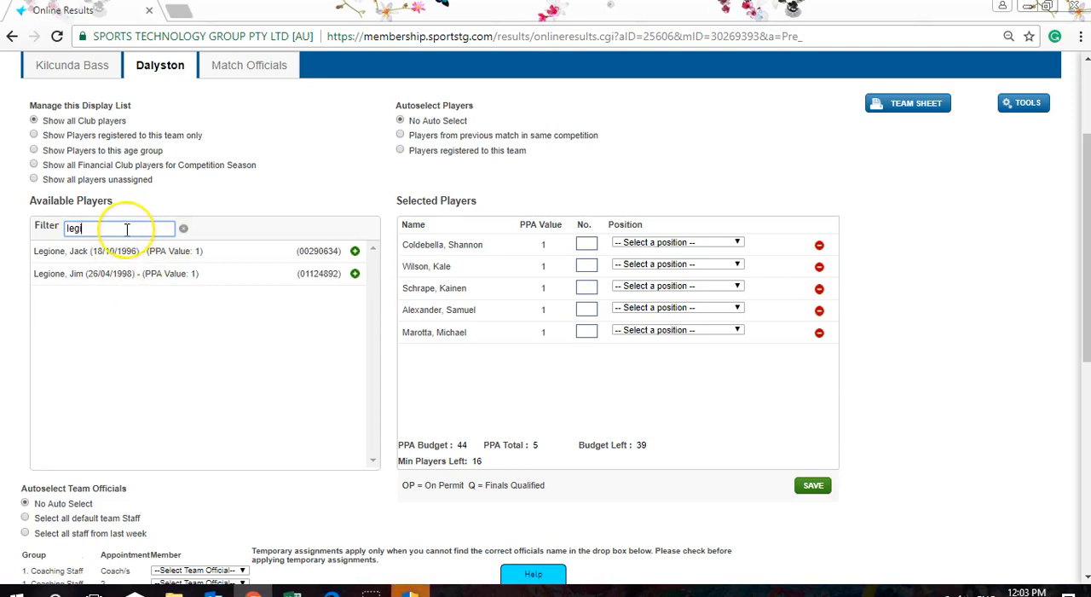
key(BackSpace)
key(BackSpace)
key(BackSpace)
key(BackSpace)
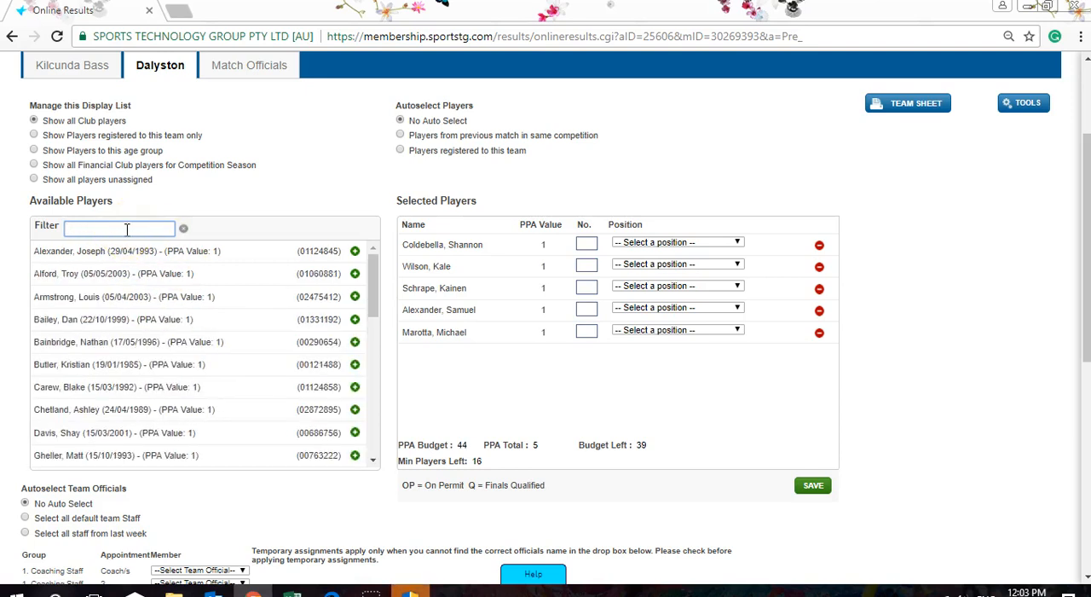
- Find the sixth and seventh players by filtering on their surnames and add both to the selected players
text(but)
click(114, 256)
double_click(99, 228)
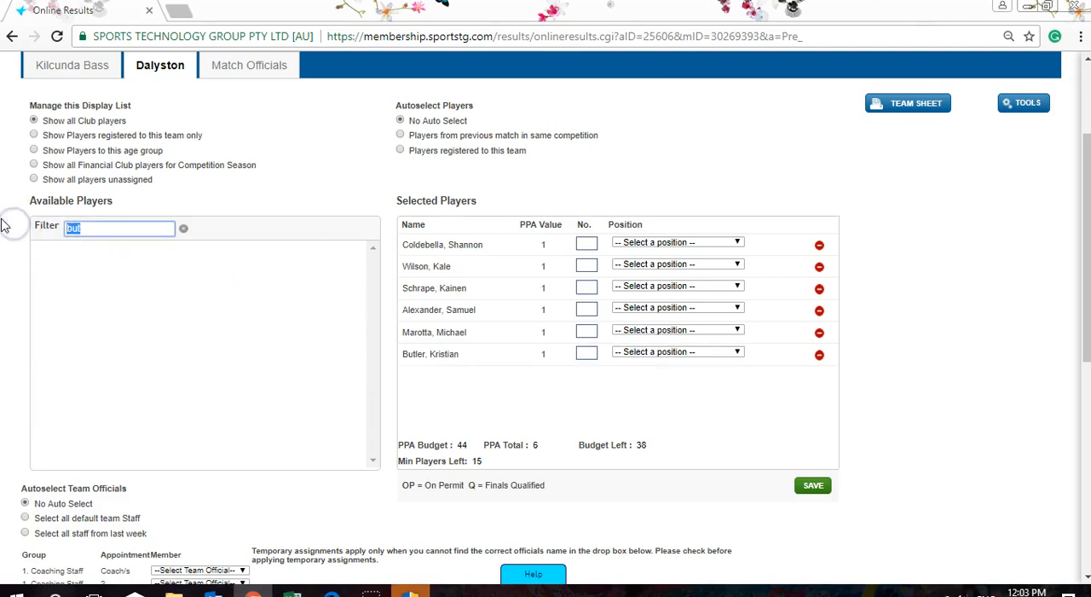
text(tait)
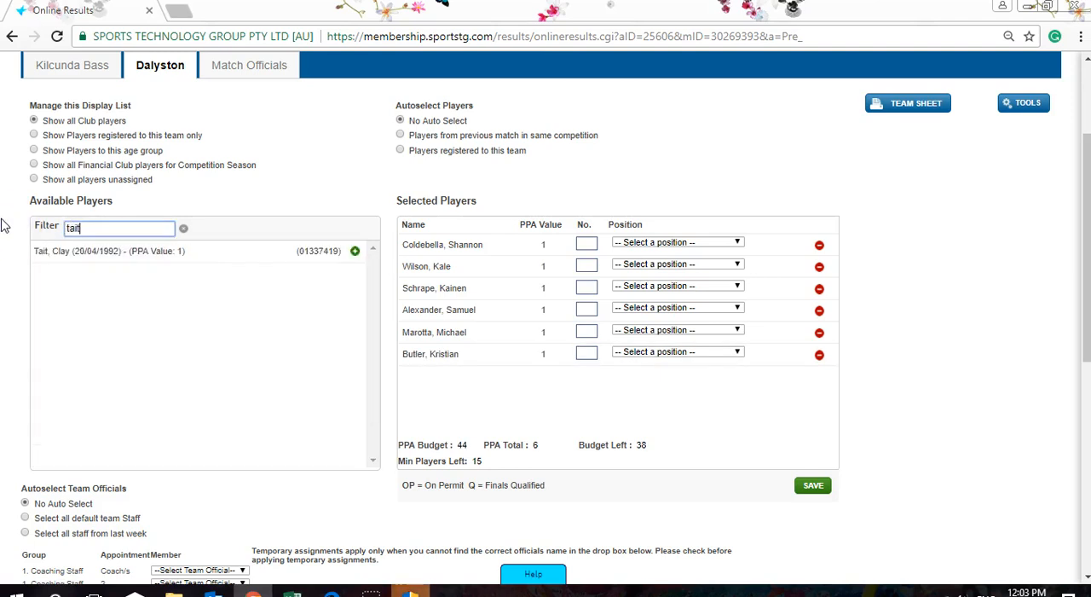
click(71, 253)
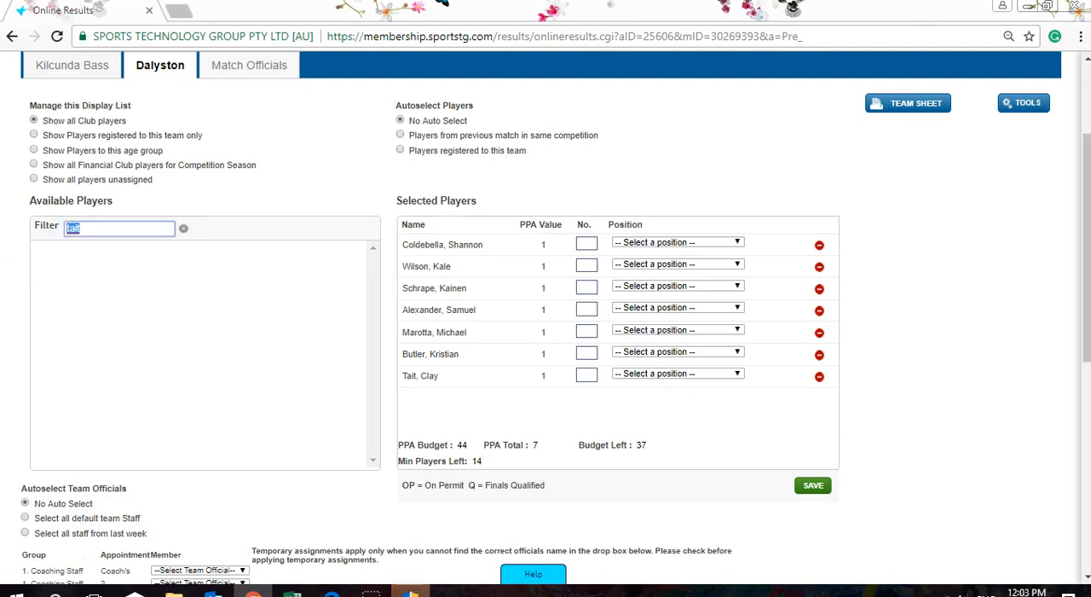
- Filter the available players by the eighth and ninth players' surnames in turn and add each match to the team
text(a)
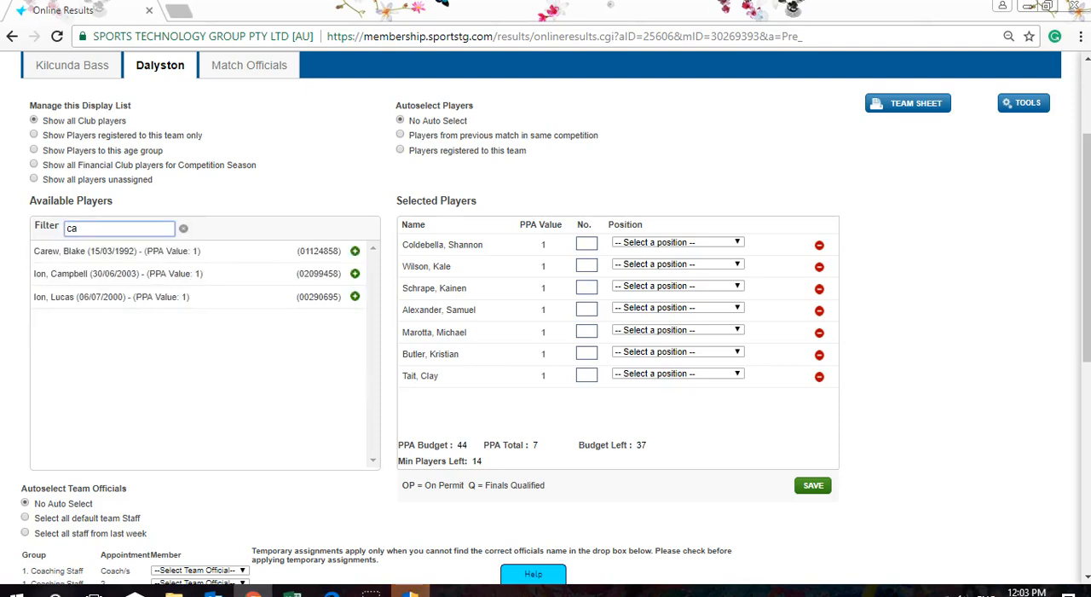
click(42, 250)
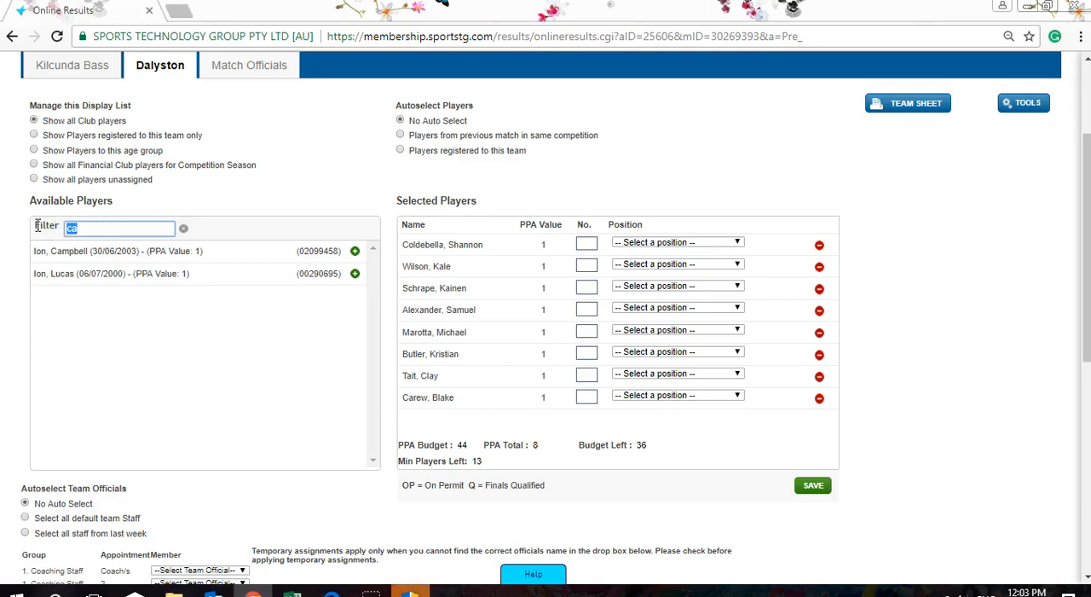
text(ros)
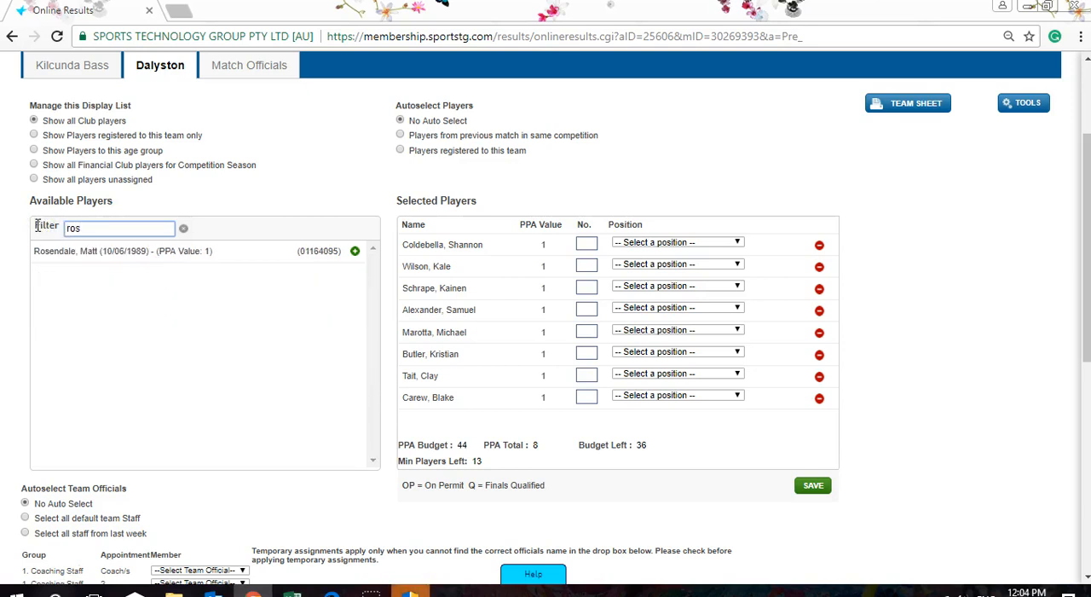
click(54, 251)
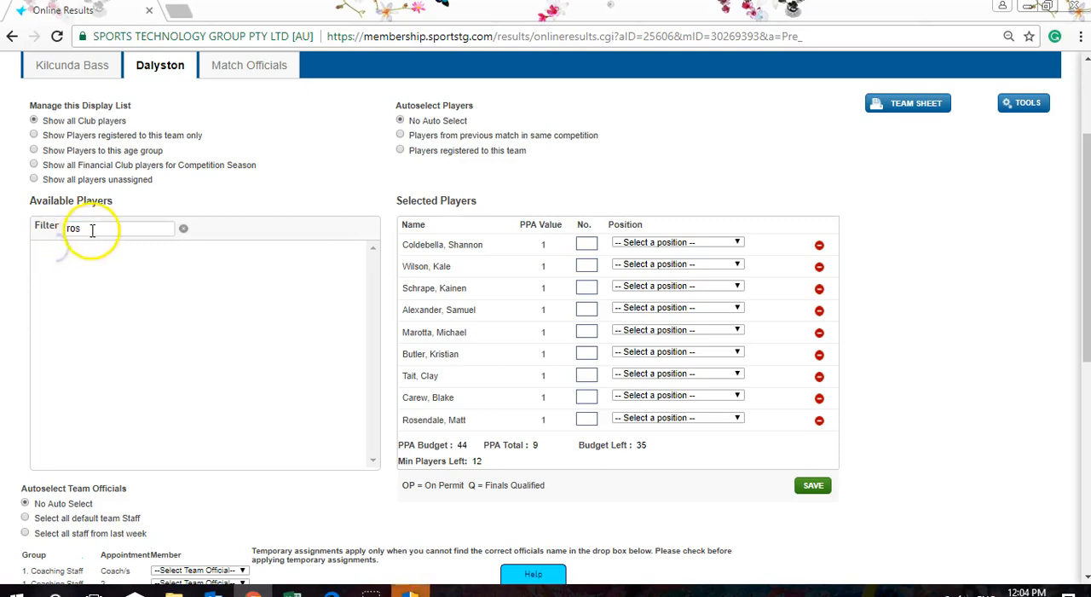
- Filter the available players by "bain", remove the third selected player from the team and add that same player back
text(a)
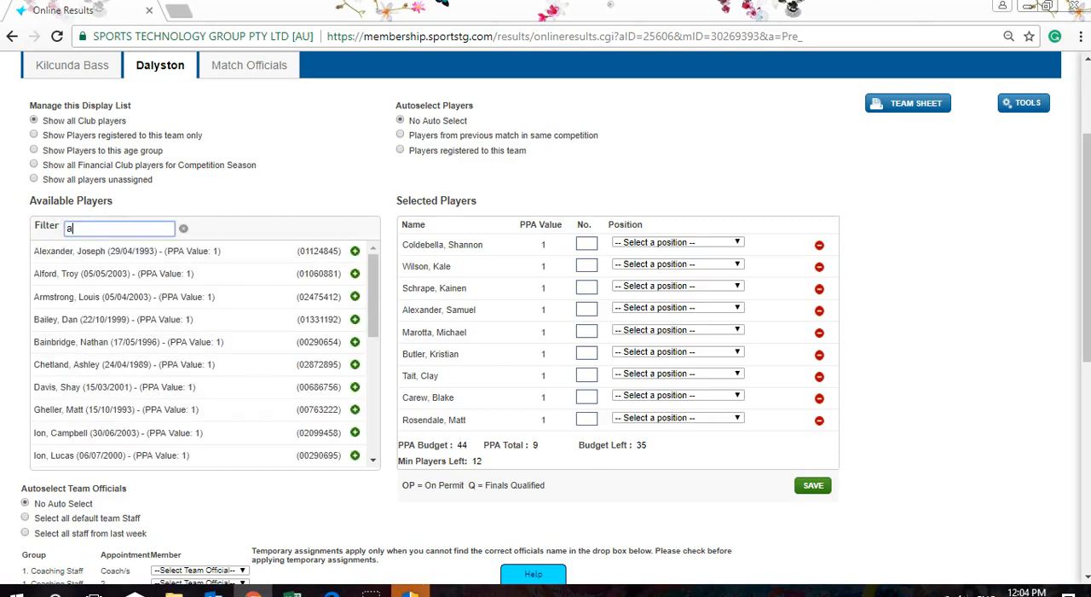
text(bain)
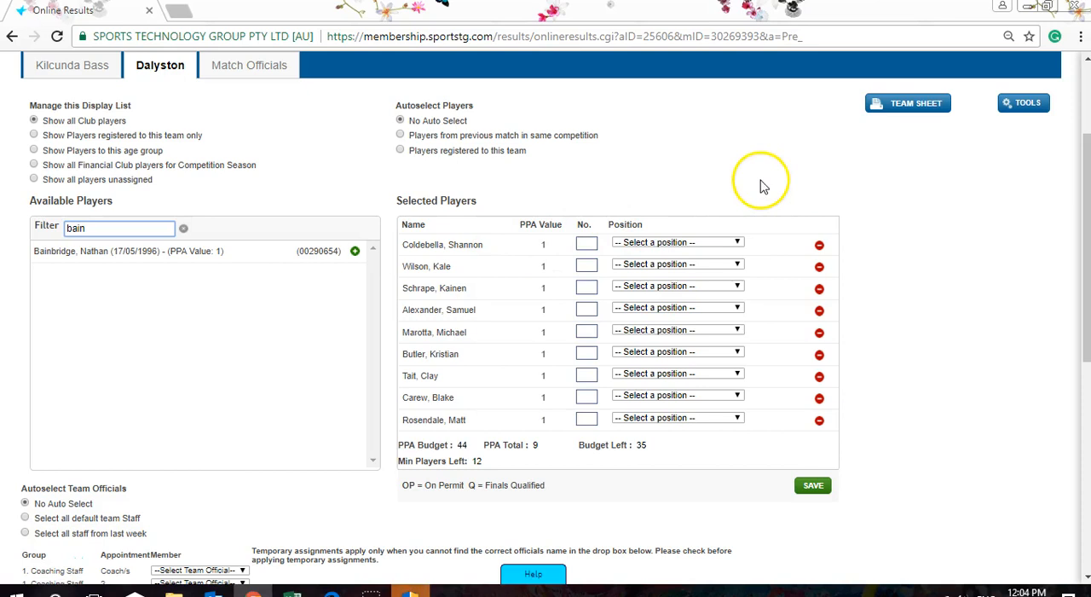
click(819, 291)
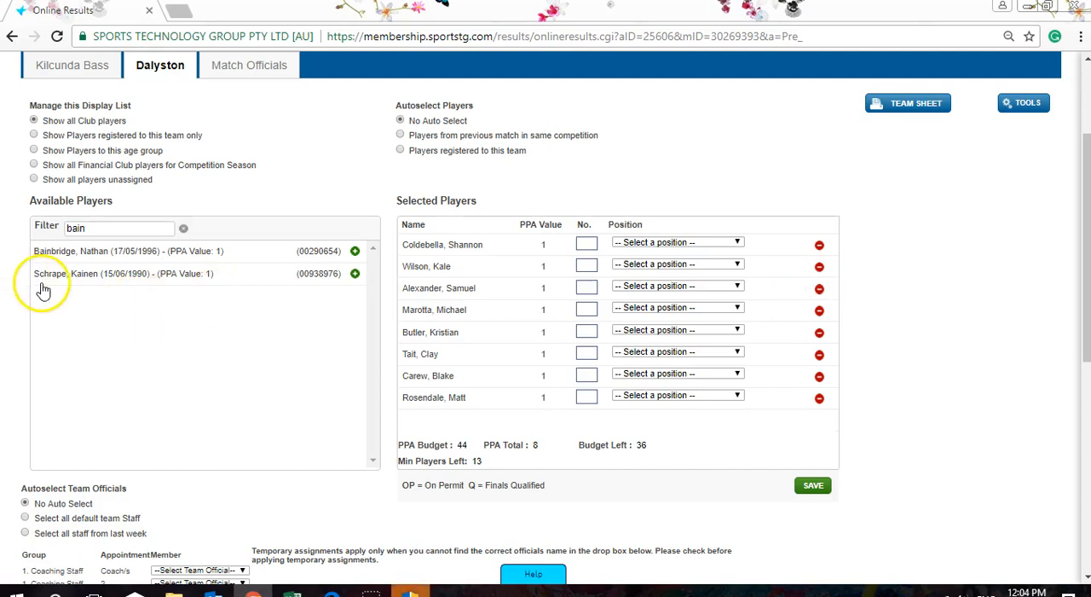
click(356, 274)
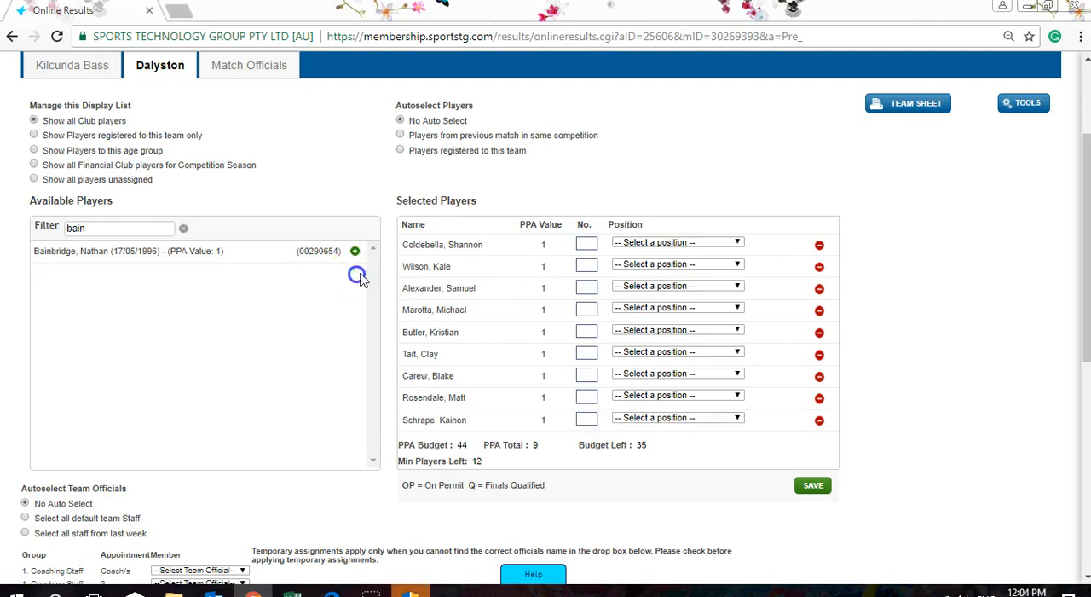
- Filter the available players by "ion" and add the second of the listed matches as the tenth selected player
scroll(899, 331, up, 3)
scroll(899, 331, down, 3)
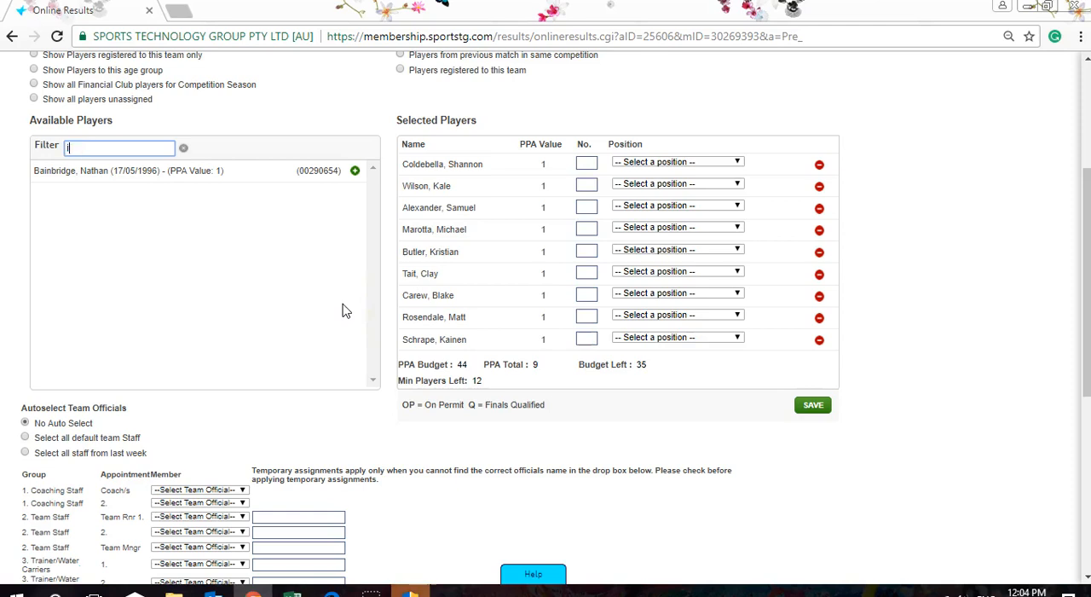
text(on)
click(149, 191)
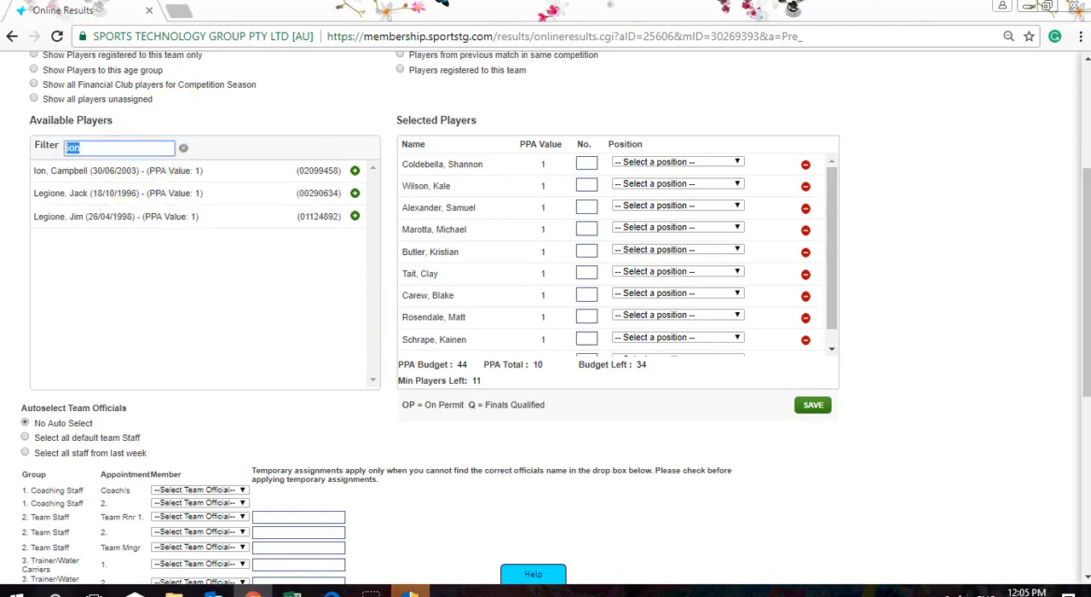
text(whit)
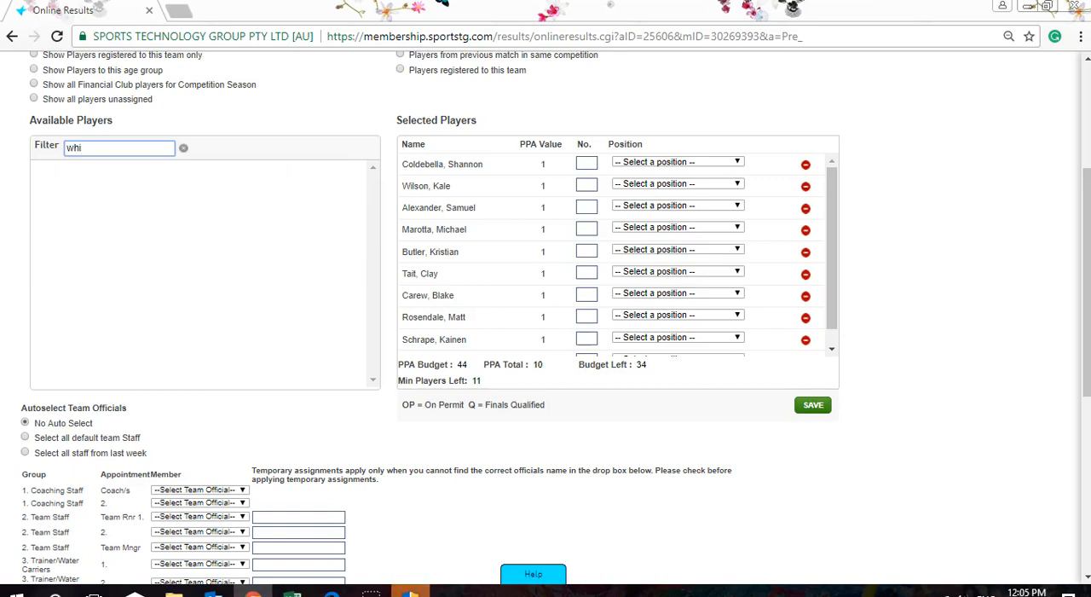
key(BackSpace)
key(BackSpace)
key(BackSpace)
- Find the eleventh, twelfth and thirteenth players by filtering on their surnames and add each one to the selected players
text(o)
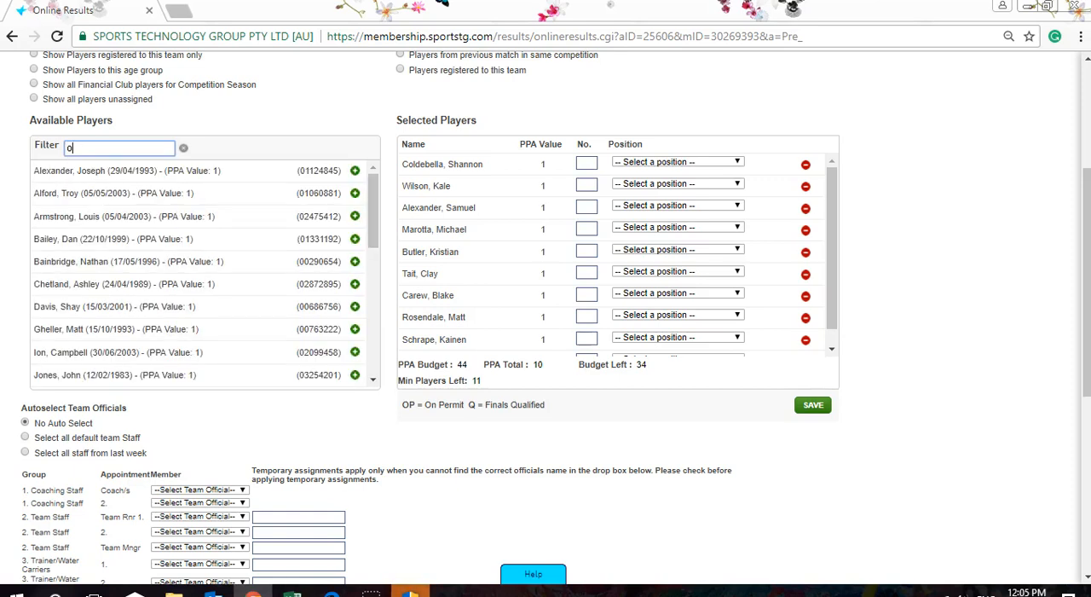
text(sbal)
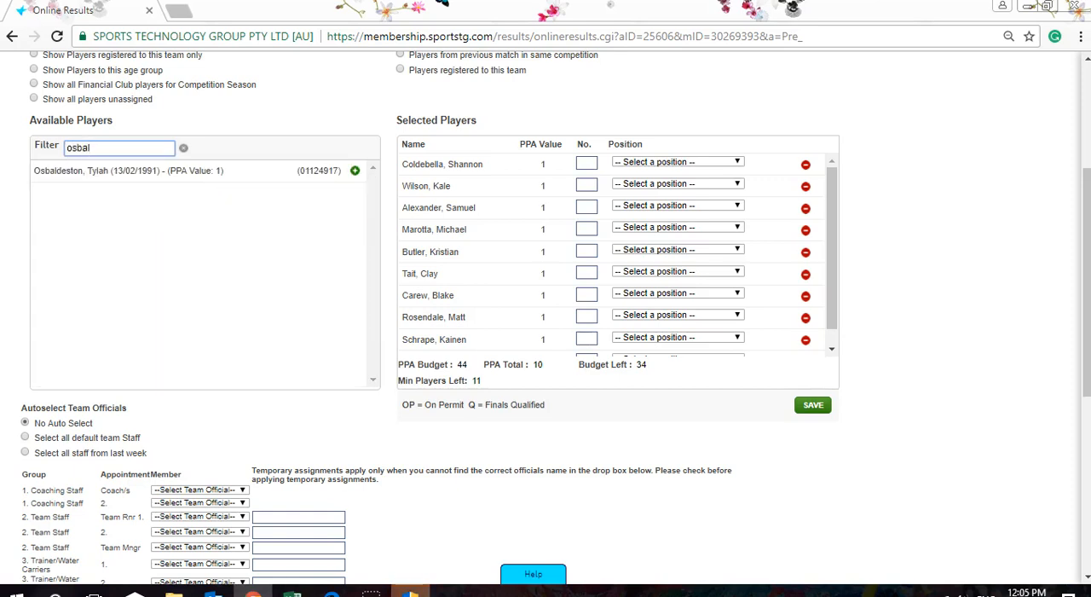
double_click(35, 172)
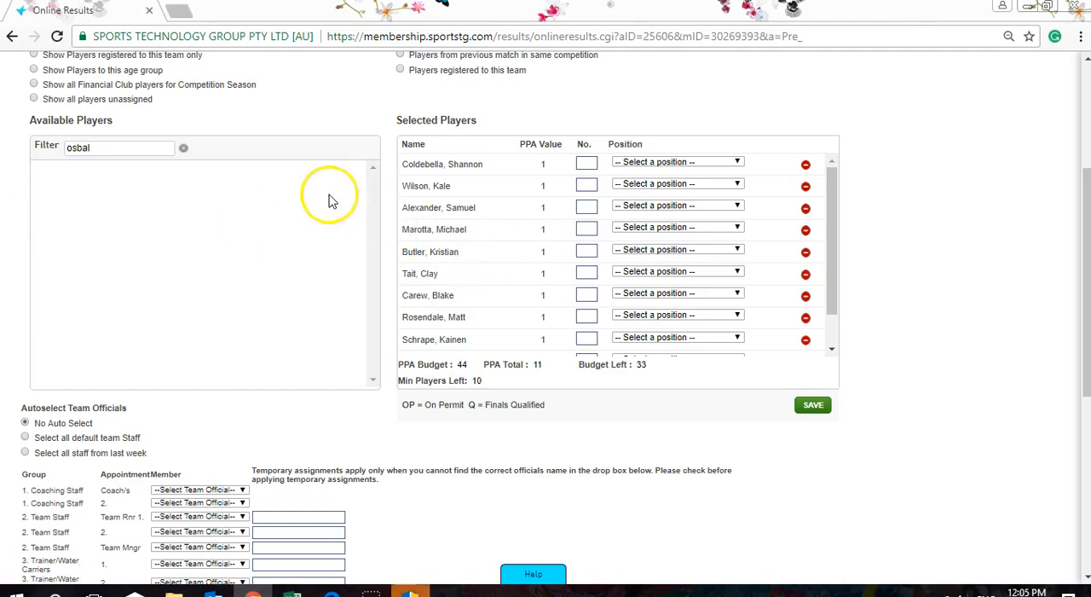
double_click(74, 151)
text(wool)
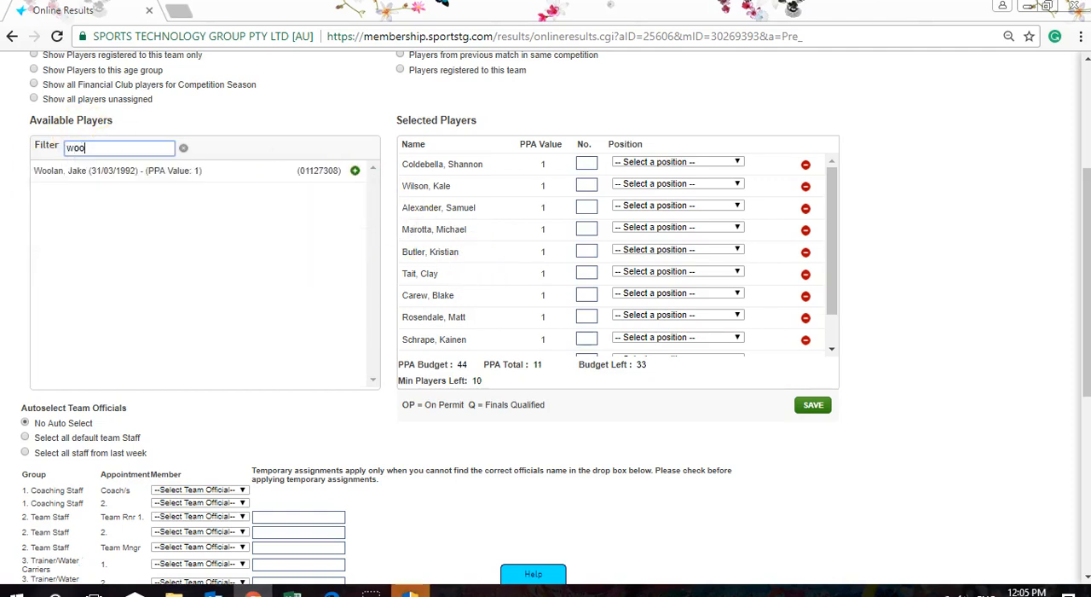
click(139, 175)
text(wrig)
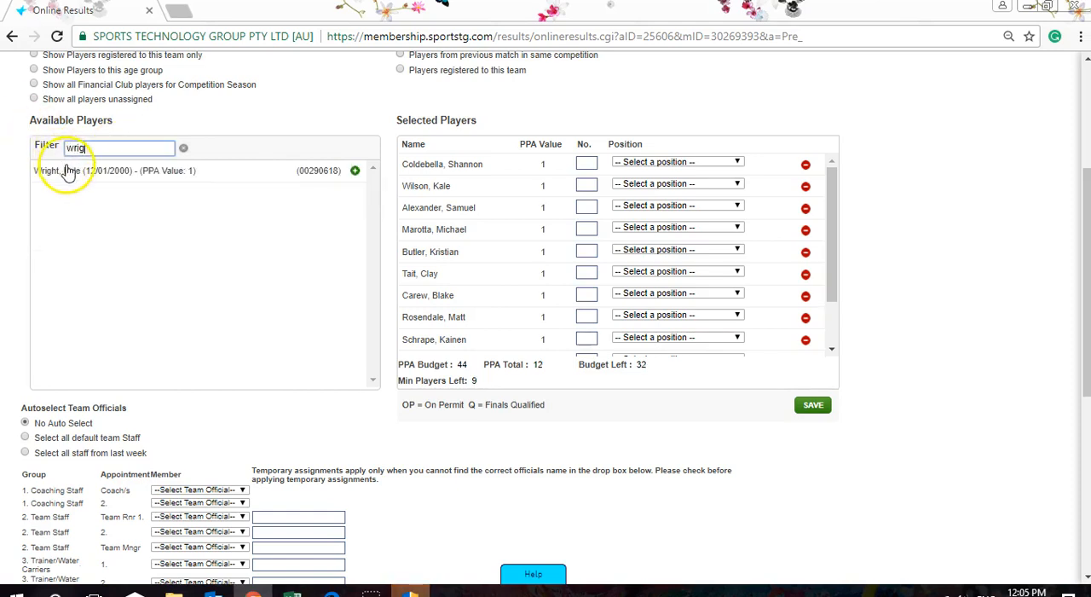
click(69, 172)
text(broo)
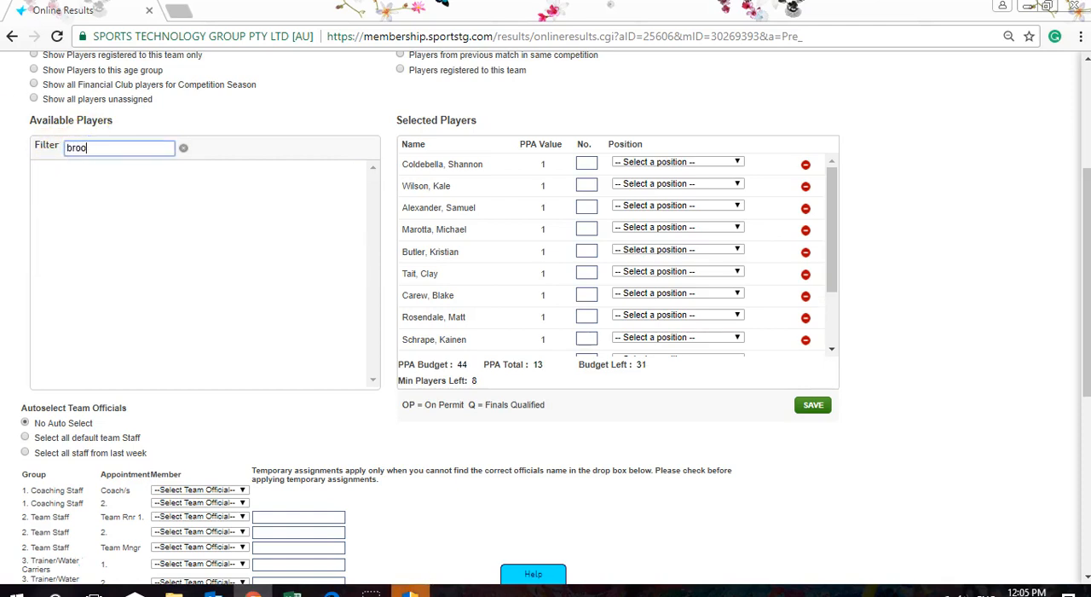
key(BackSpace)
key(BackSpace)
key(BackSpace)
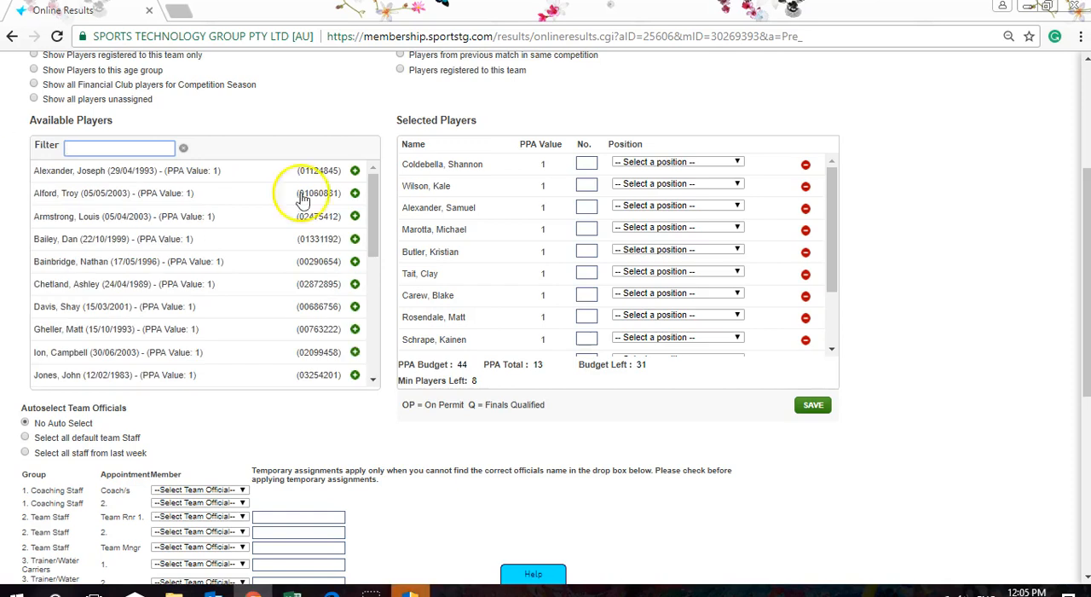
- Try to save Dalyston's selected players for the match
scroll(1014, 431, up, 1)
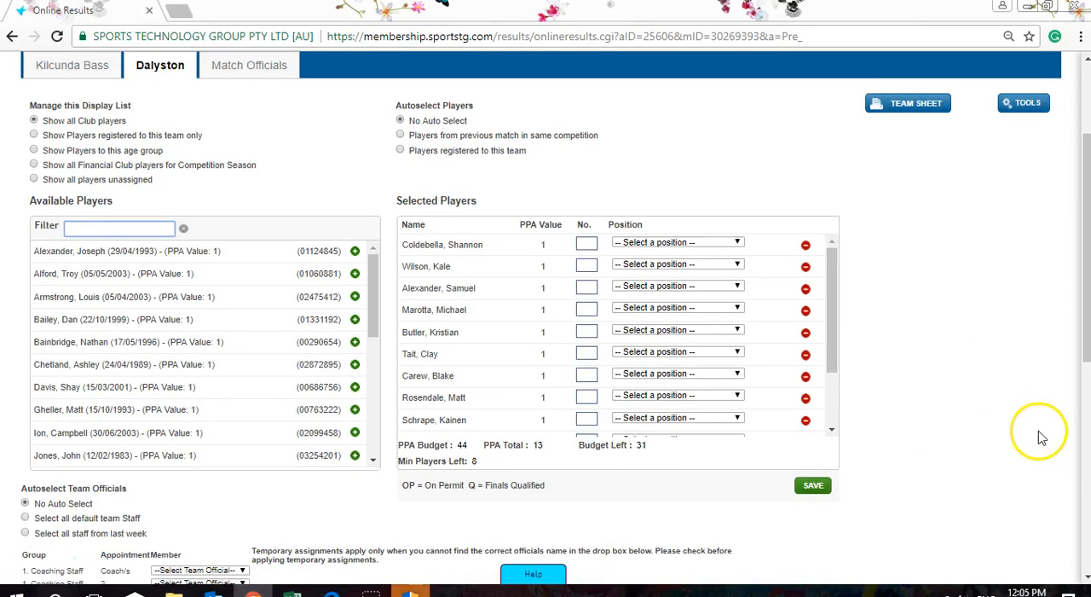
click(814, 487)
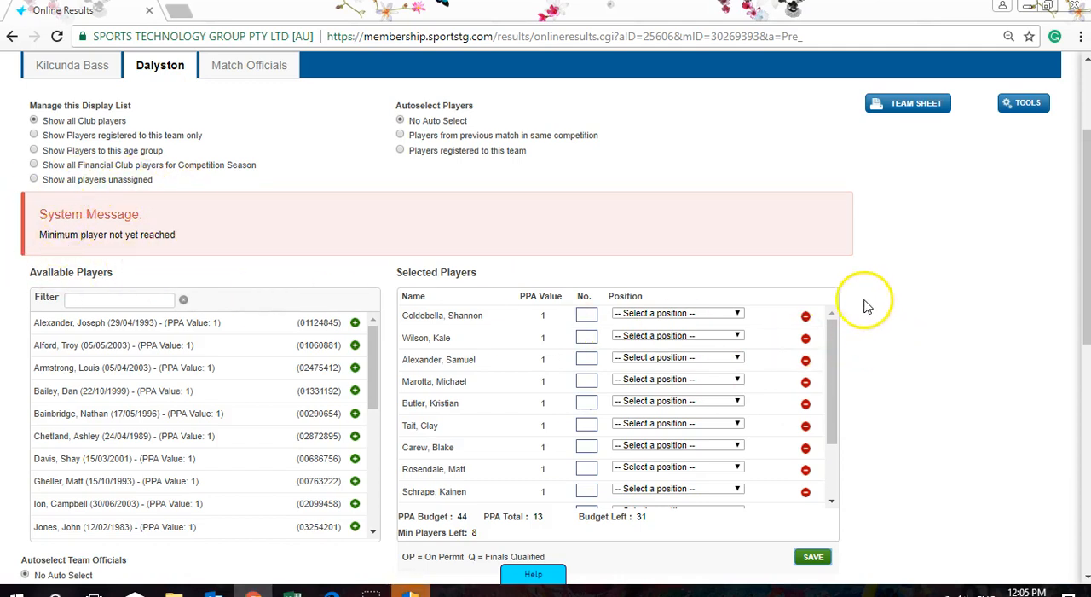
- Examine the members offered as team officials for the two Coaching Staff appointments without choosing anyone
scroll(916, 277, down, 4)
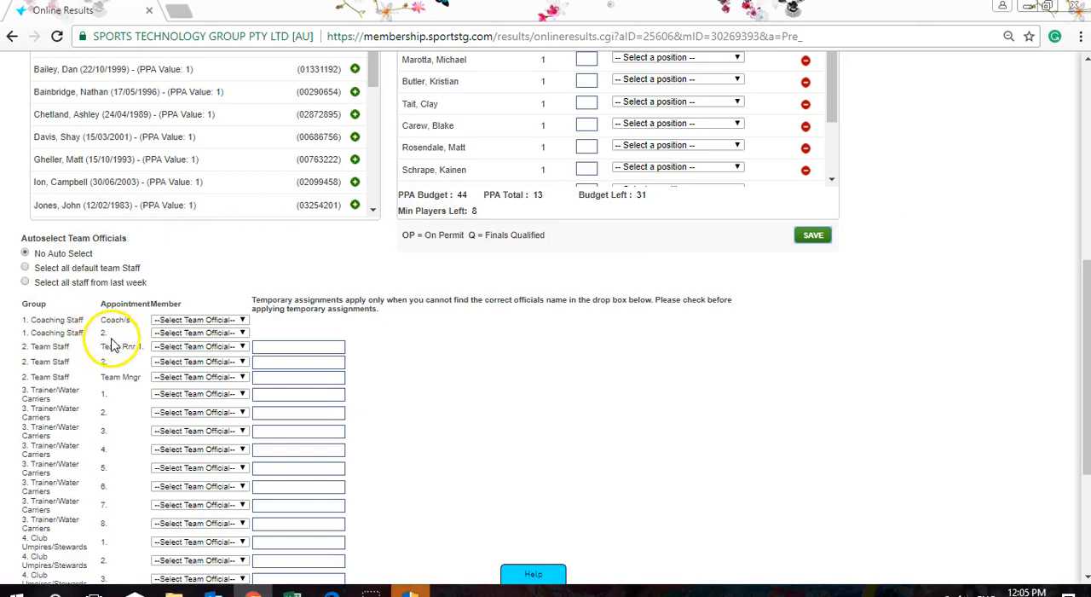
click(212, 322)
mouse_move(244, 353)
mouse_down()
mouse_move(242, 411)
mouse_move(246, 343)
mouse_up()
click(406, 349)
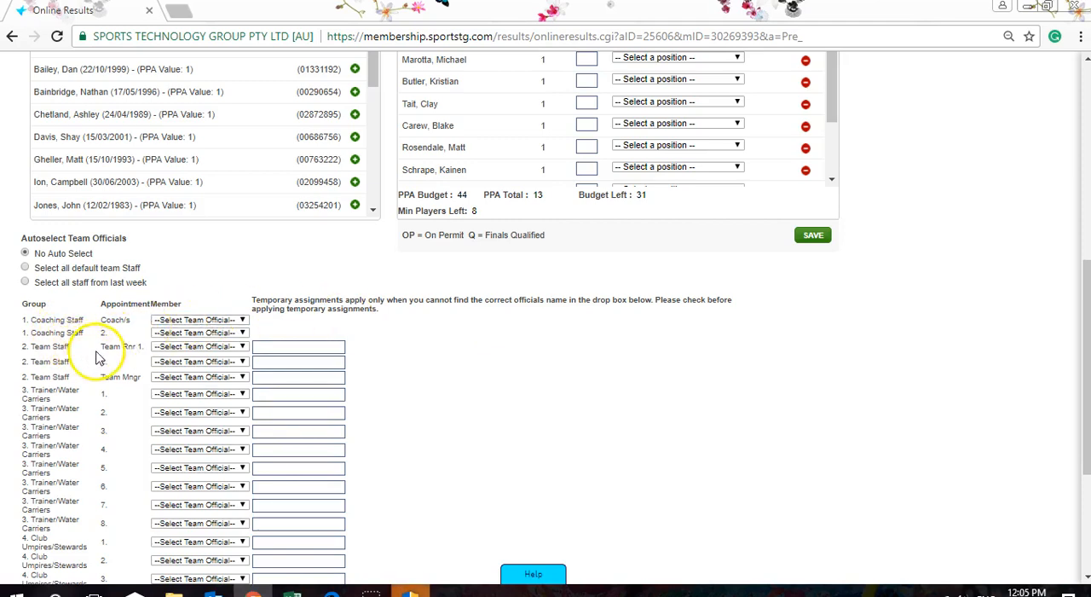
click(214, 335)
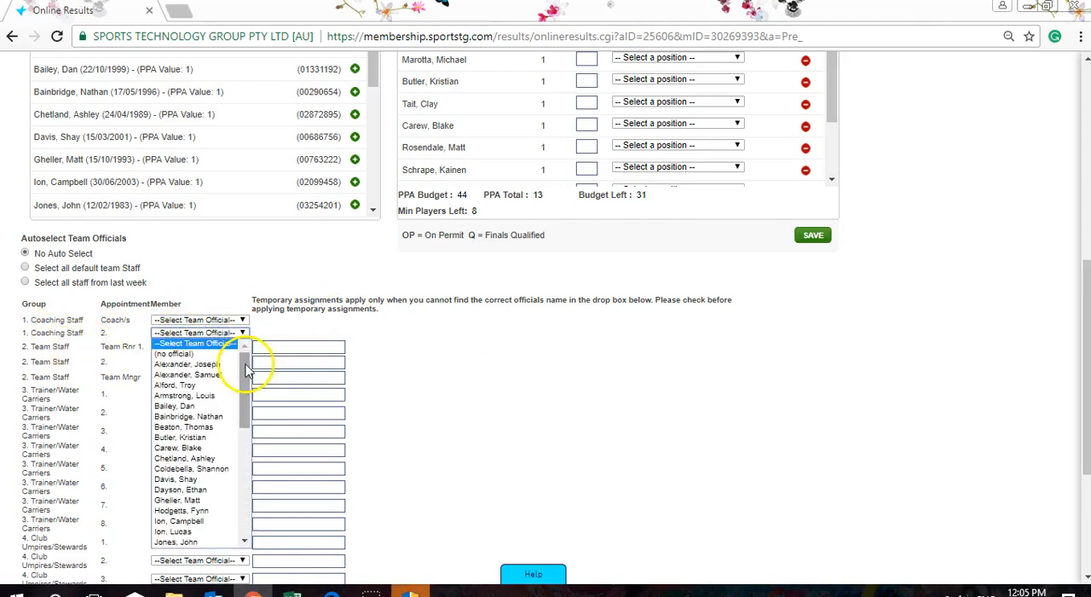
mouse_move(248, 368)
mouse_down()
mouse_move(247, 390)
mouse_move(248, 379)
mouse_up()
click(471, 352)
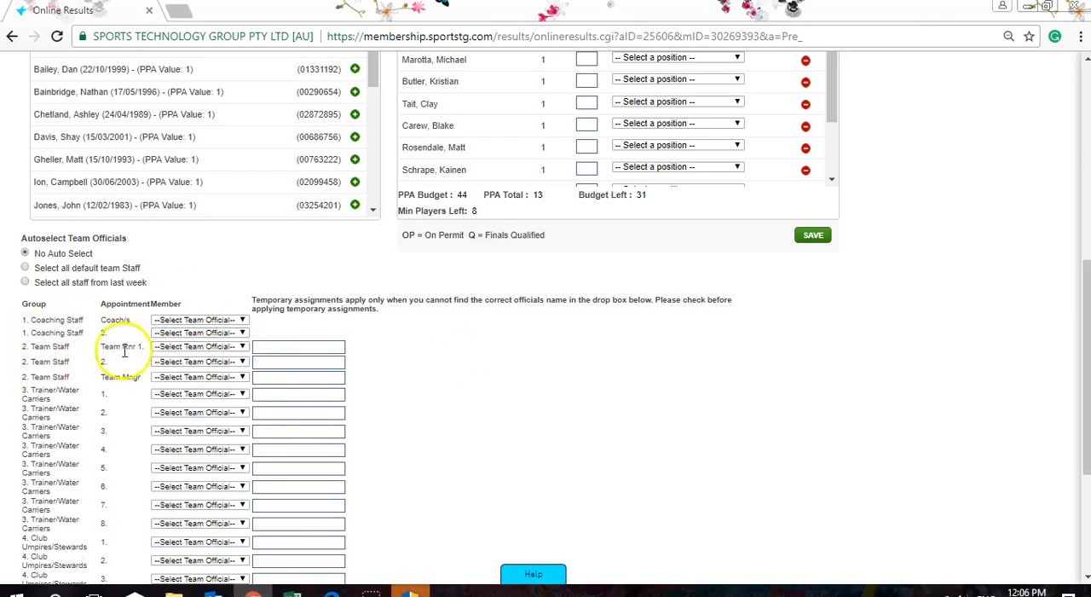
- Enter the runner's full name as a temporary assignment for the Team Rnr 1 appointment
click(242, 349)
click(241, 350)
click(214, 348)
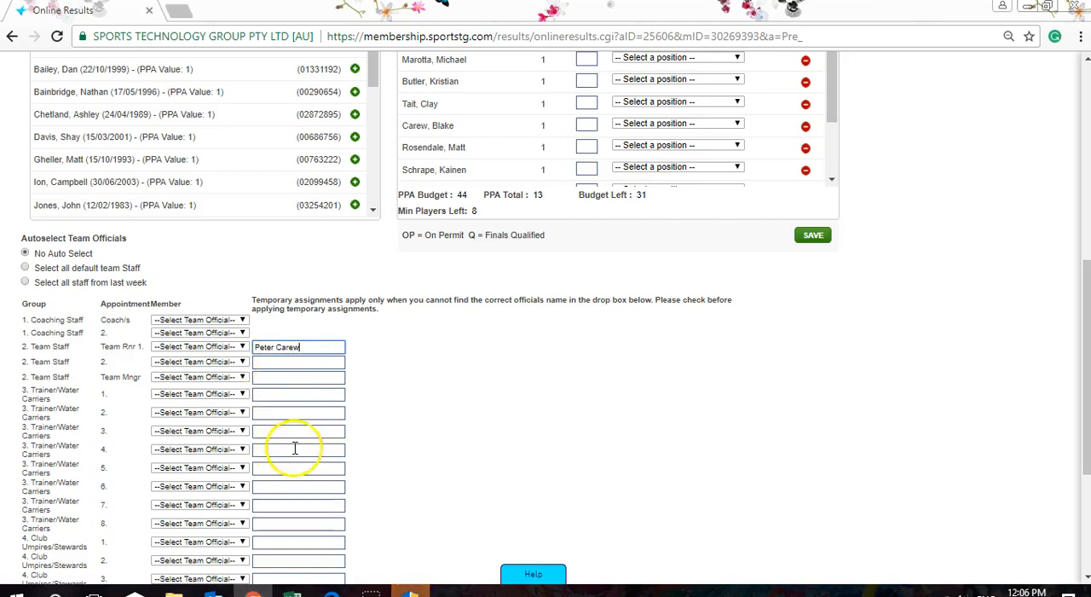
- Save the team officials and acknowledge the resulting message
scroll(434, 419, down, 3)
click(86, 465)
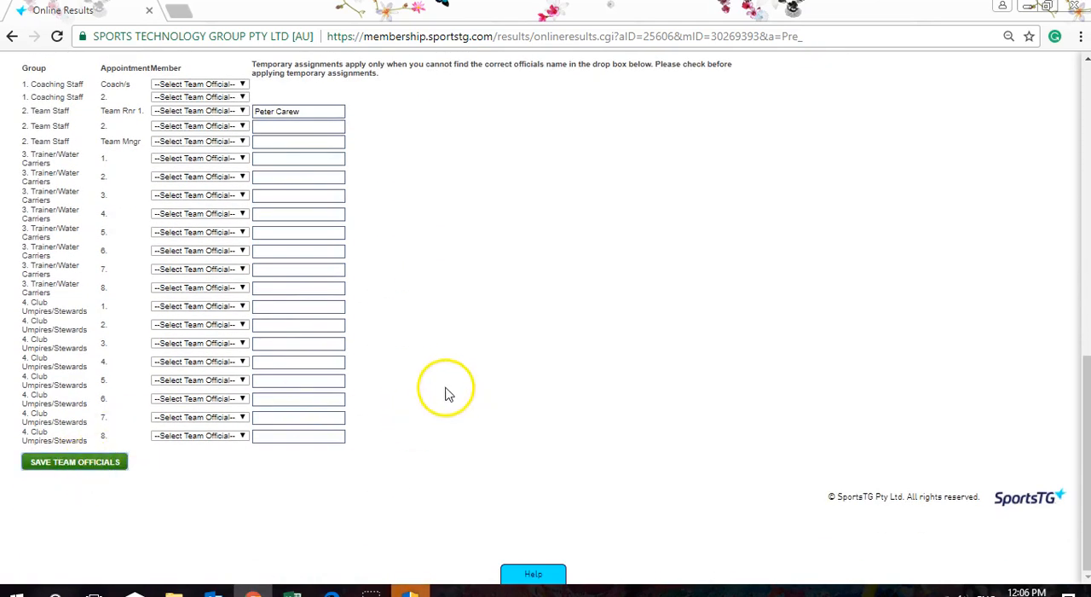
scroll(524, 349, up, 2)
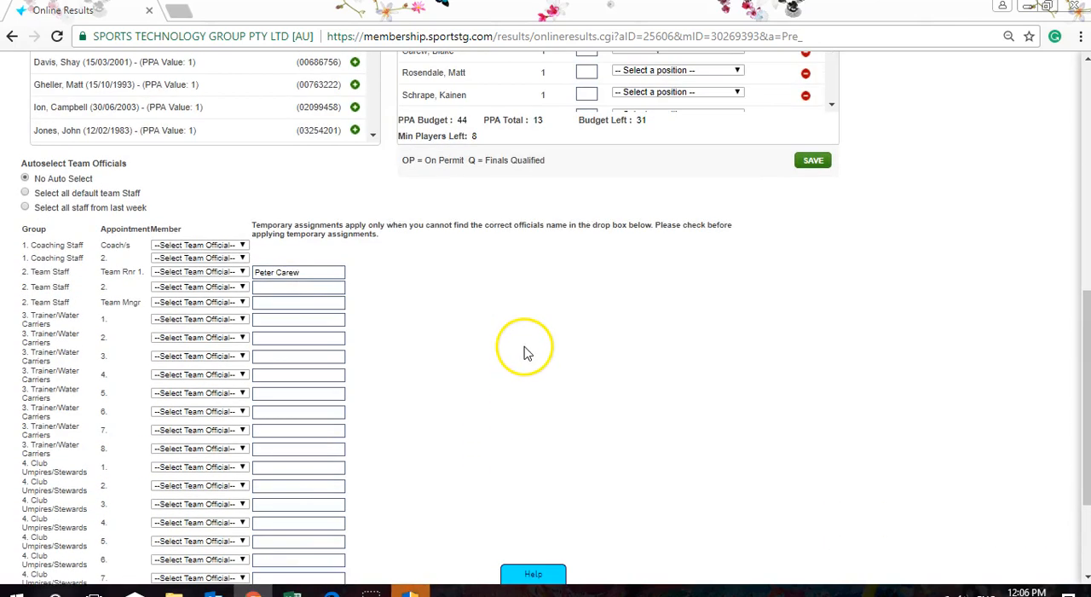
scroll(589, 316, up, 2)
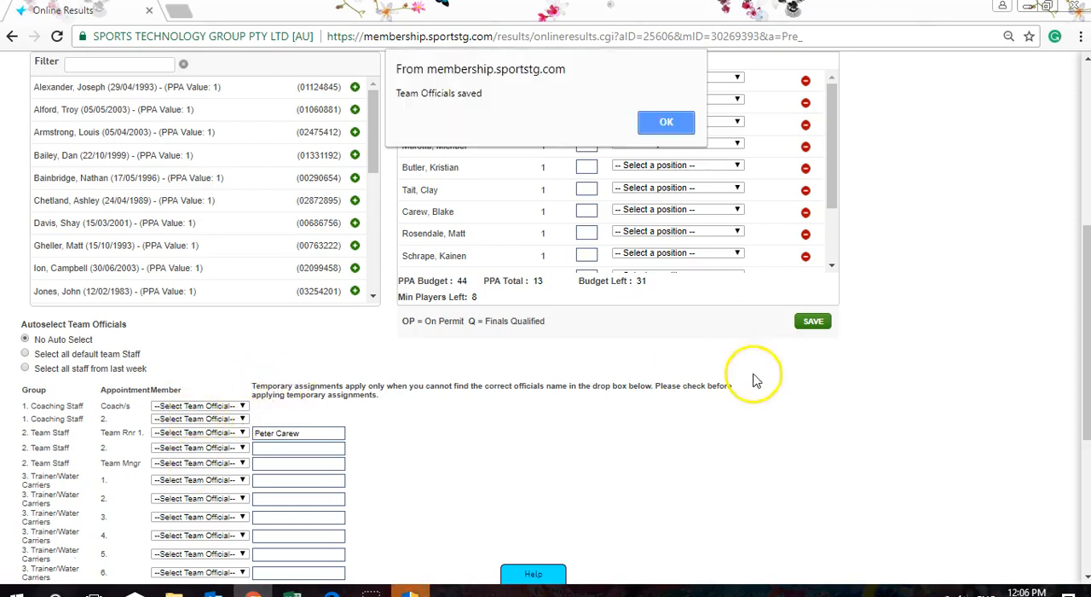
click(663, 124)
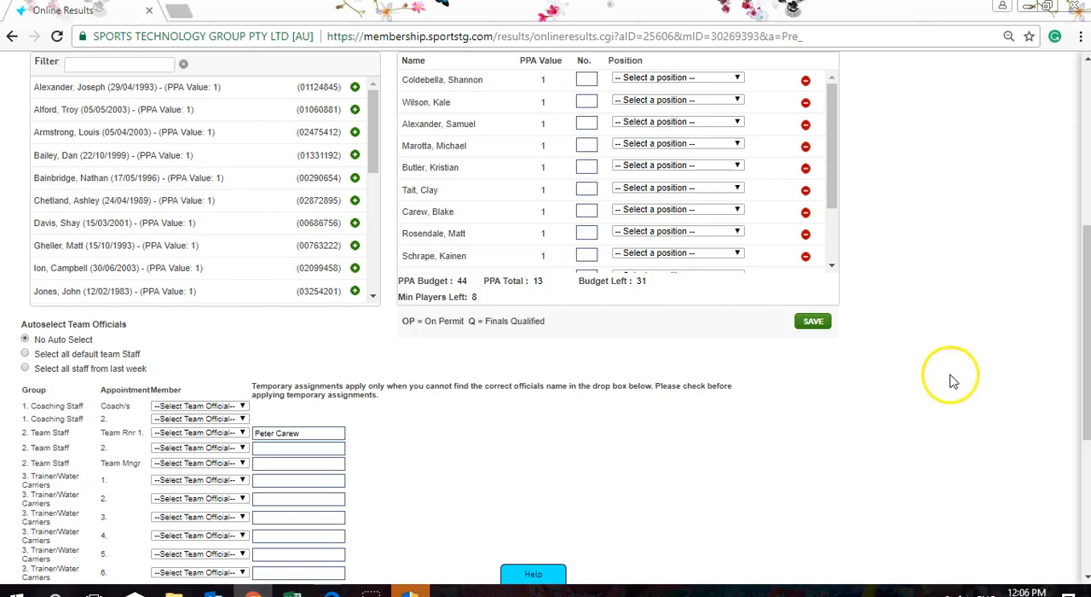
- Try to generate Dalyston's team sheet for the match and return to the pre-game player selection
scroll(933, 386, up, 5)
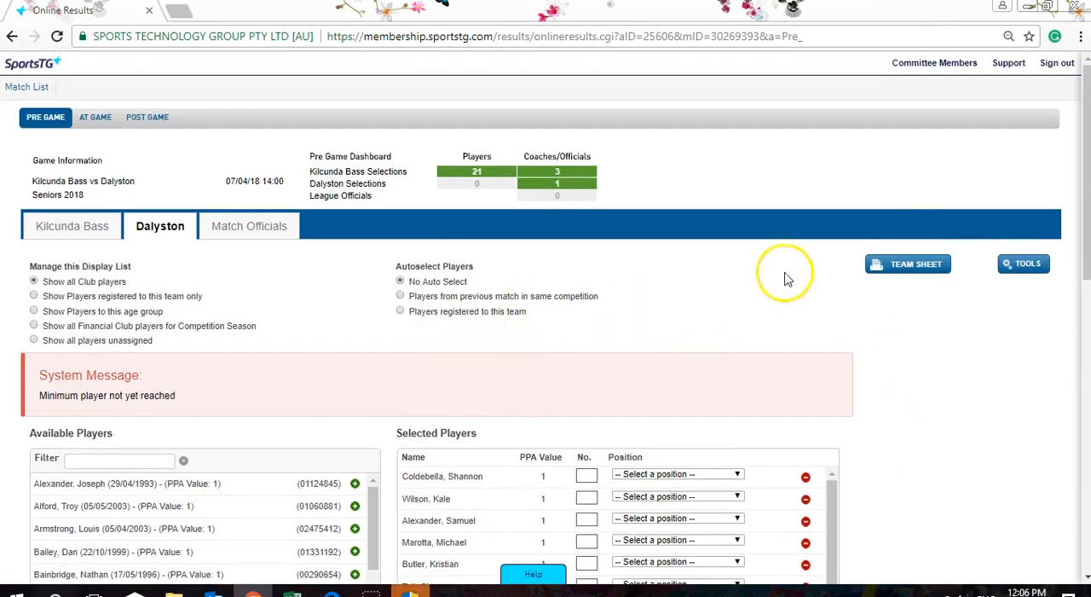
click(916, 265)
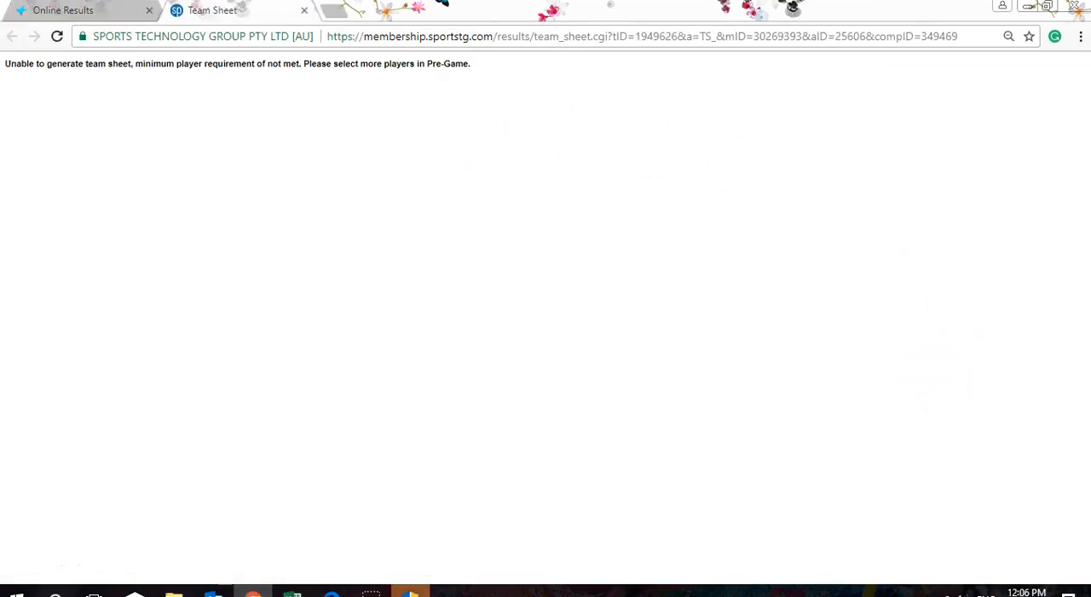
click(63, 10)
- Add eight more available players to Dalyston's match selection and save the player selection
scroll(652, 494, down, 4)
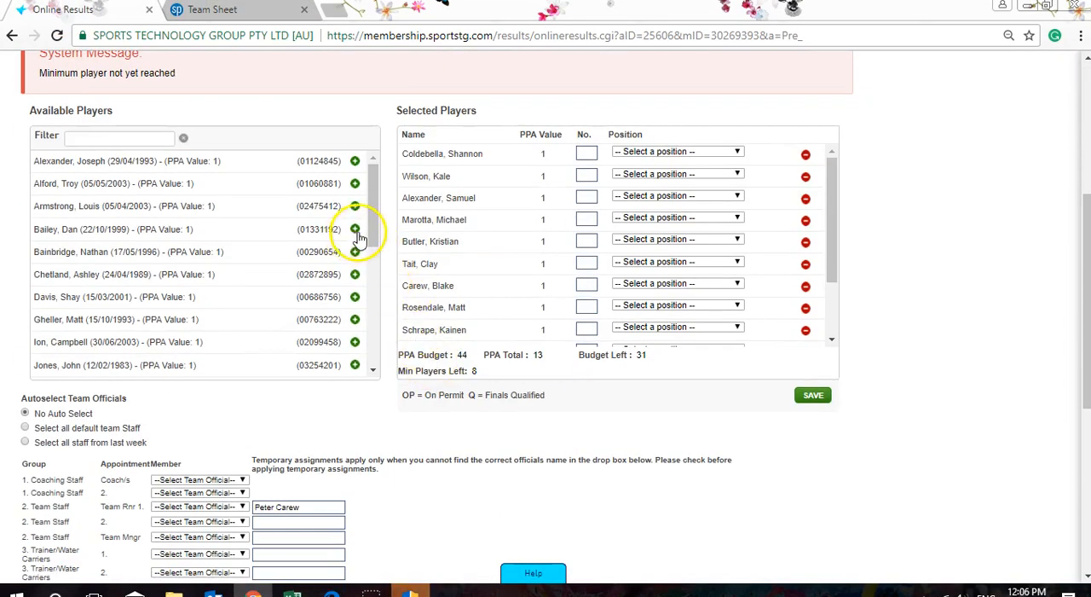
scroll(910, 250, up, 3)
scroll(912, 253, down, 2)
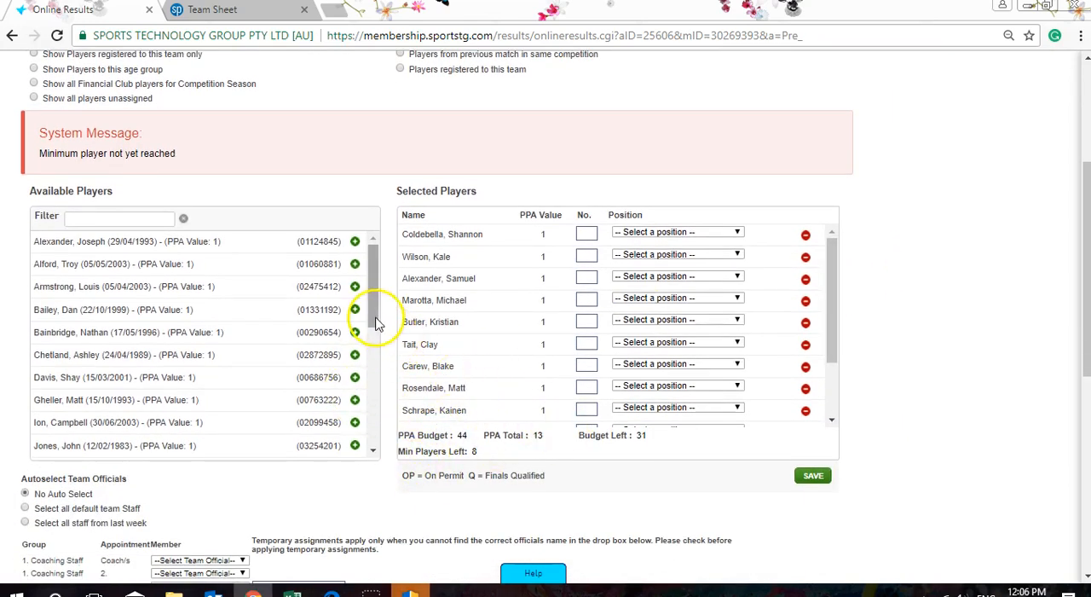
scroll(375, 322, down, 1)
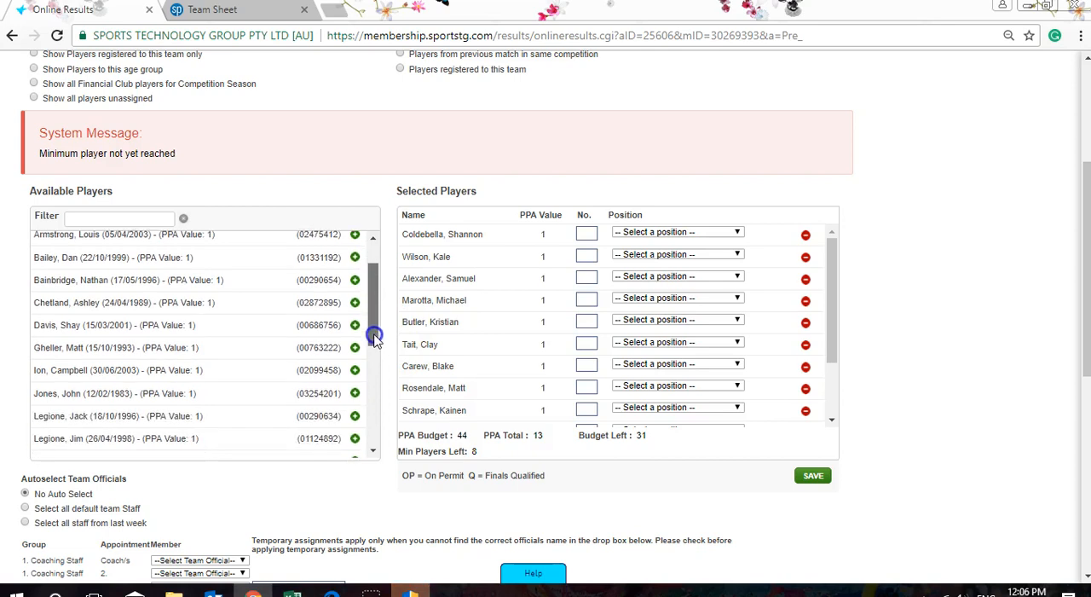
click(355, 416)
click(355, 436)
click(355, 415)
click(355, 436)
click(355, 415)
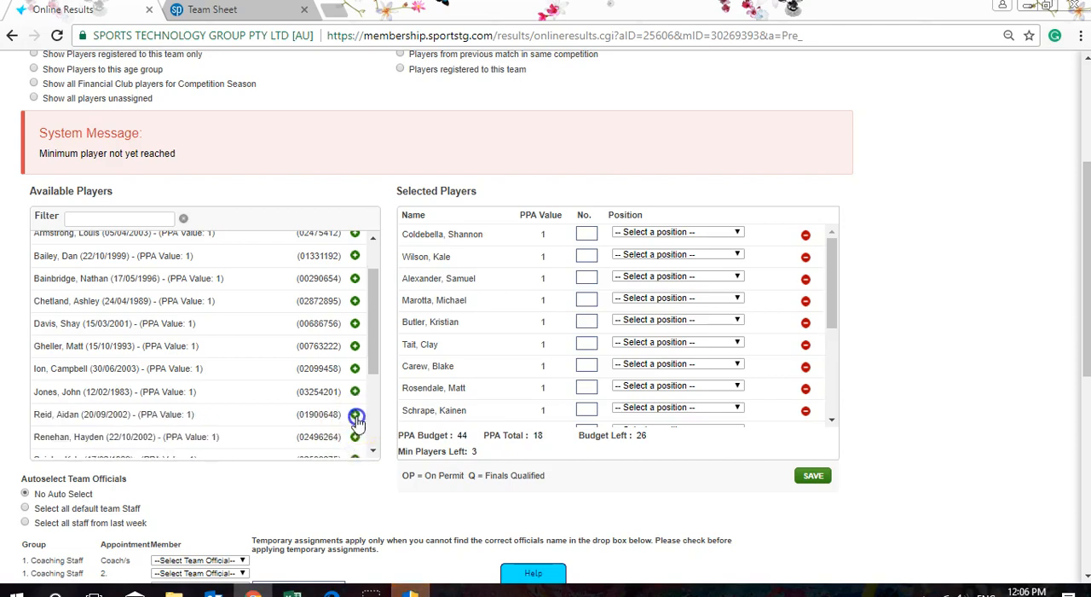
click(355, 435)
click(356, 416)
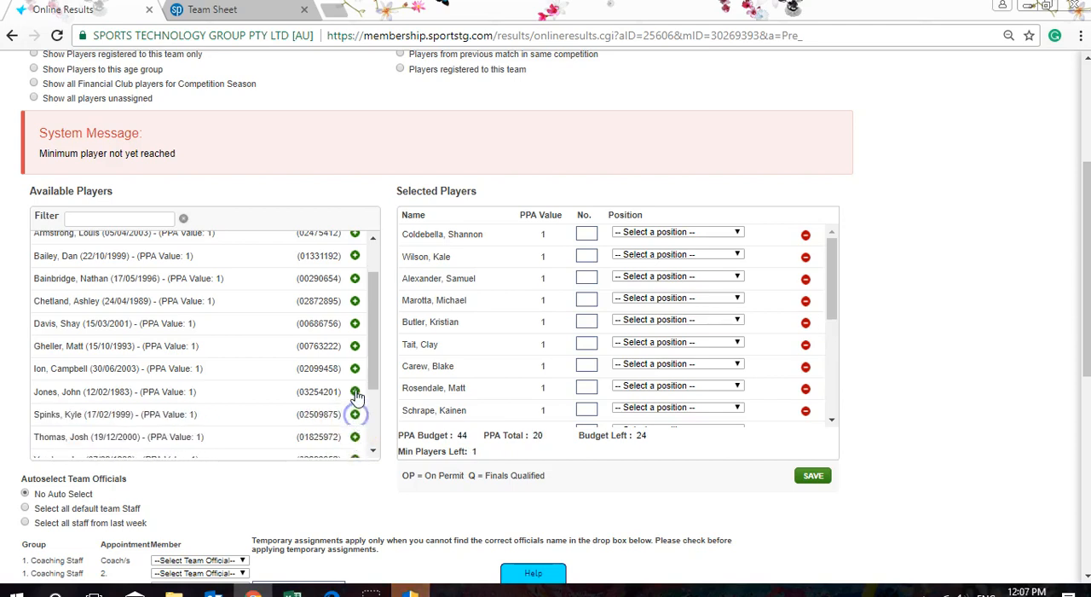
click(355, 391)
click(813, 475)
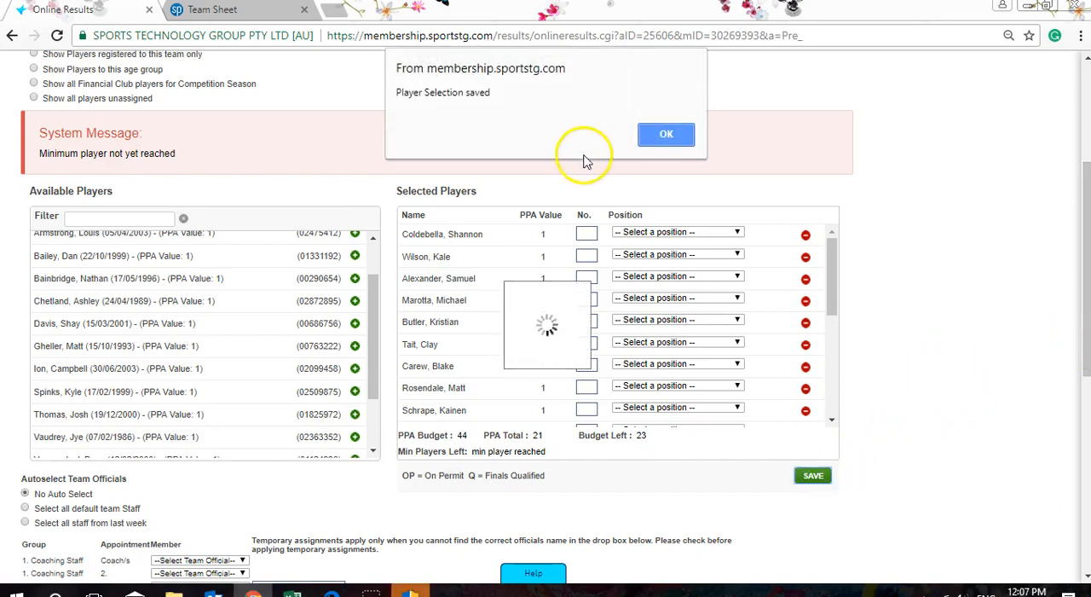
click(653, 132)
- Generate Dalyston's team sheet and review its player list and team officials
scroll(834, 228, up, 3)
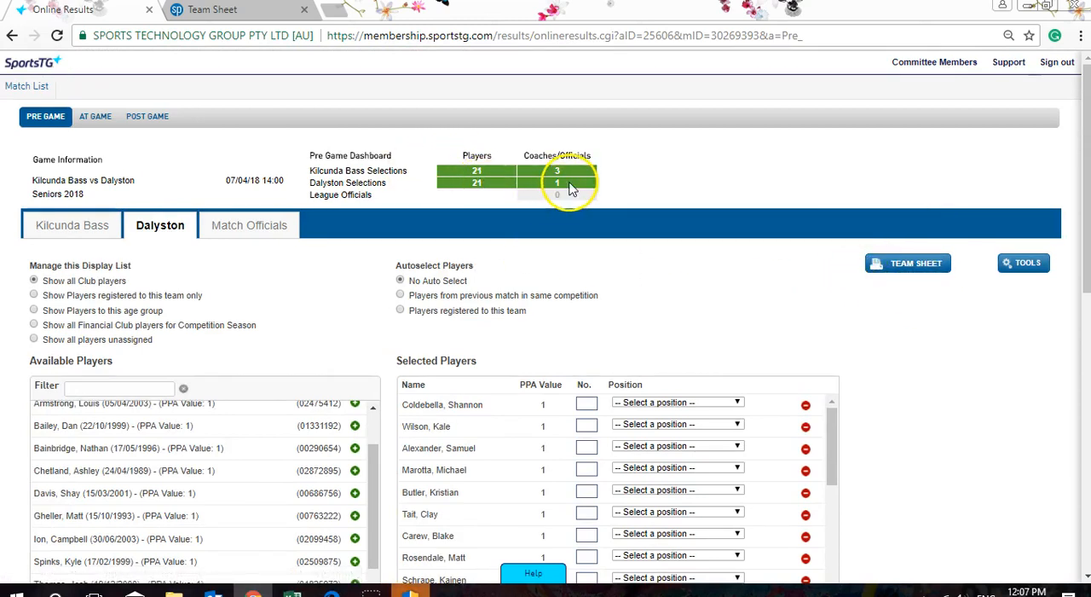
click(902, 271)
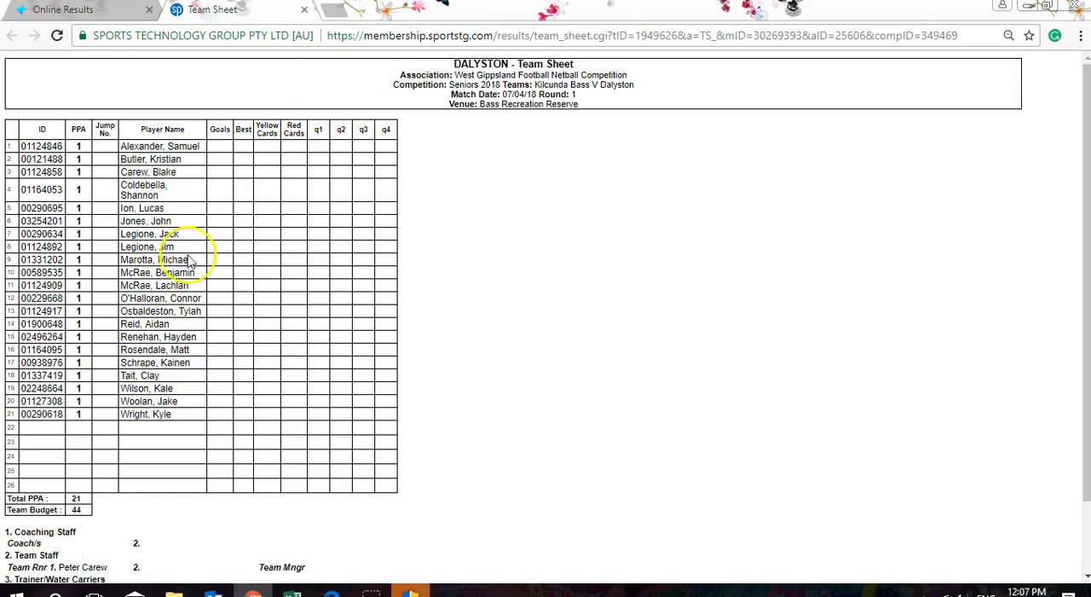
scroll(872, 207, down, 2)
scroll(850, 231, up, 2)
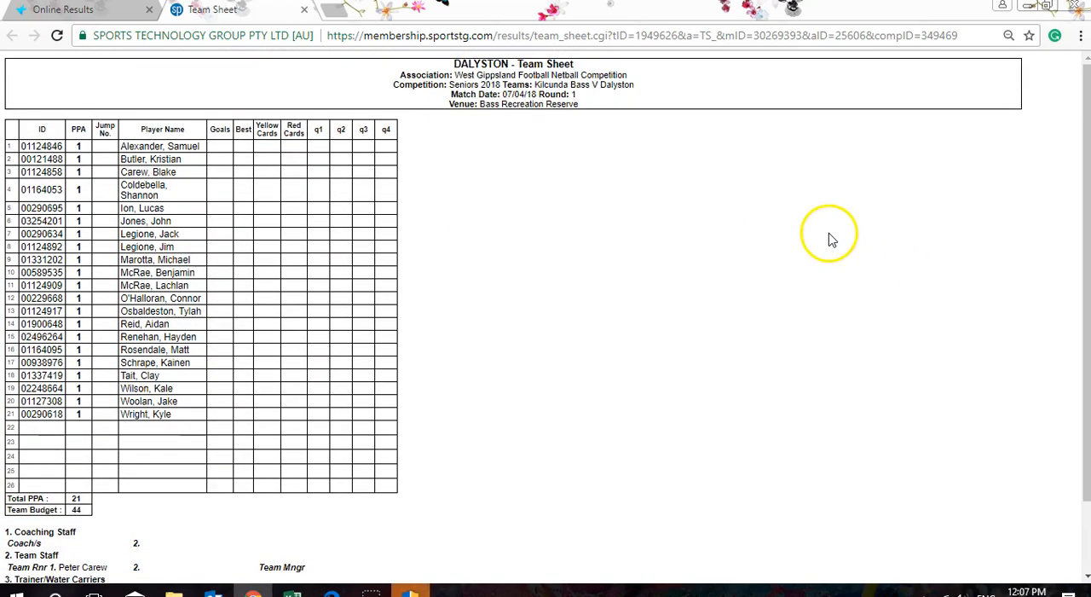
- Preview the printout of Dalyston's team sheet without printing it
right_click(433, 192)
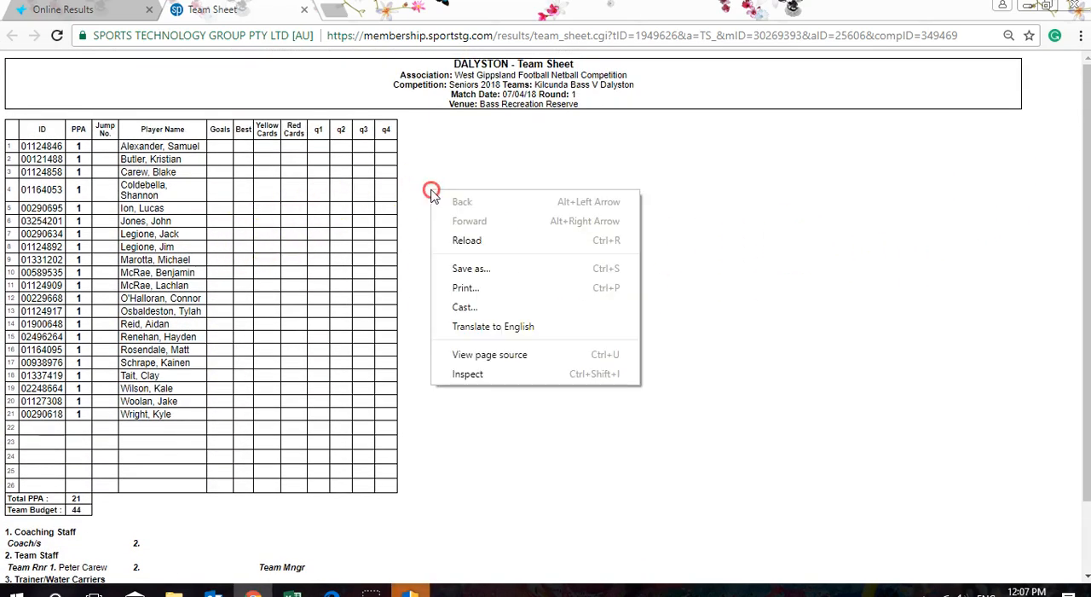
click(498, 293)
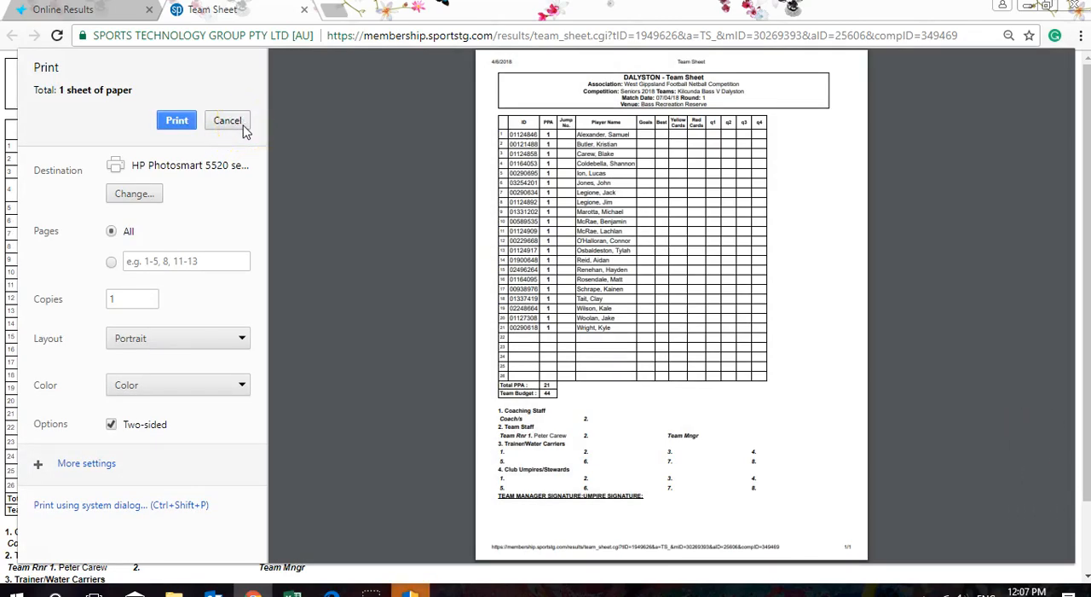
click(227, 121)
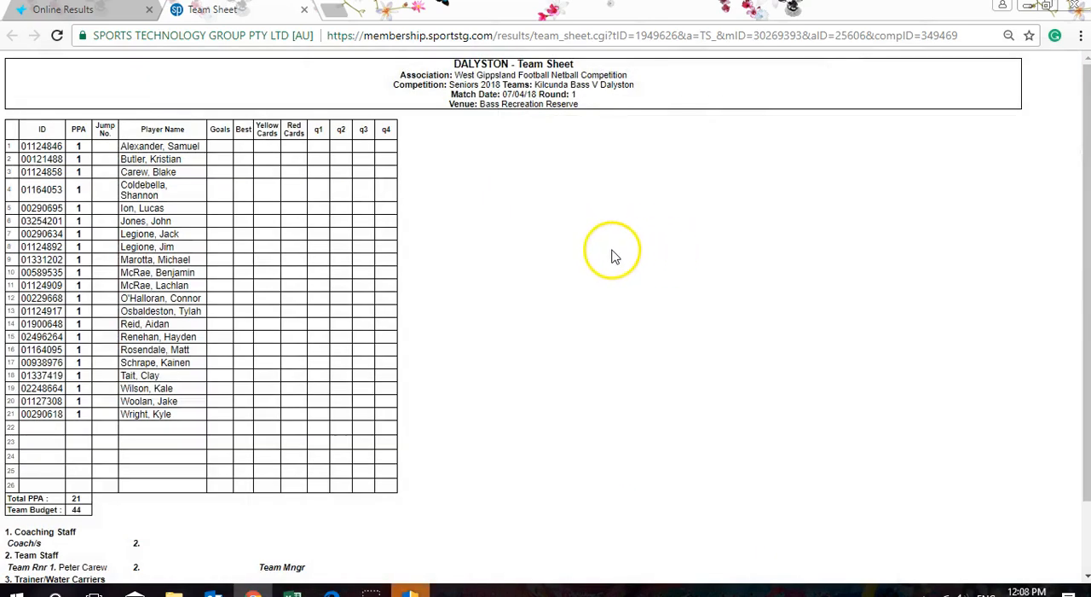
- Return to the online results and look through Dalyston's pre-game page
click(109, 13)
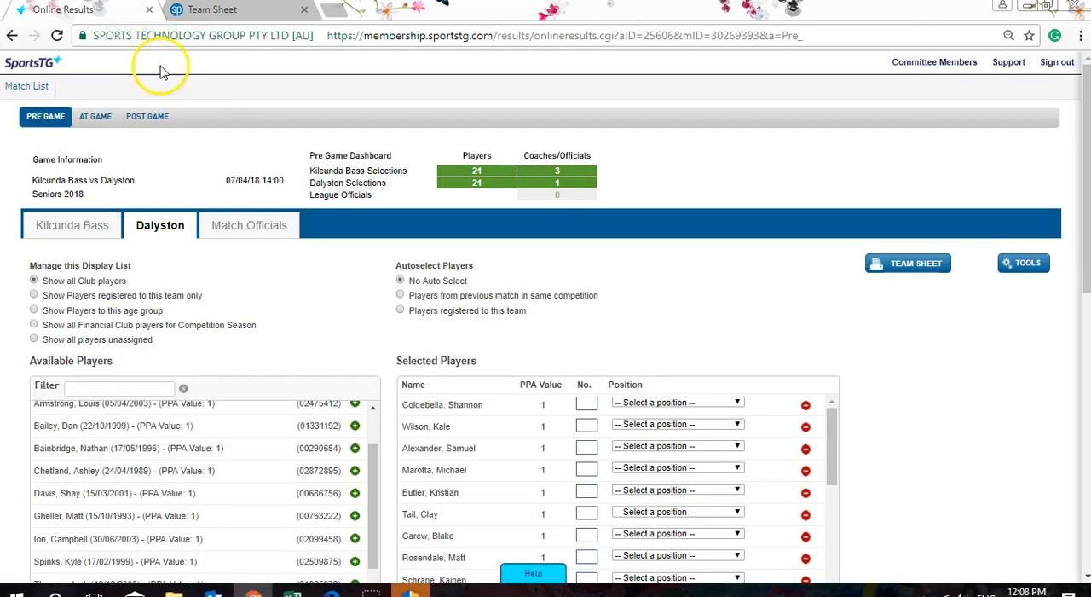
scroll(654, 282, down, 5)
scroll(655, 288, down, 2)
scroll(638, 284, up, 10)
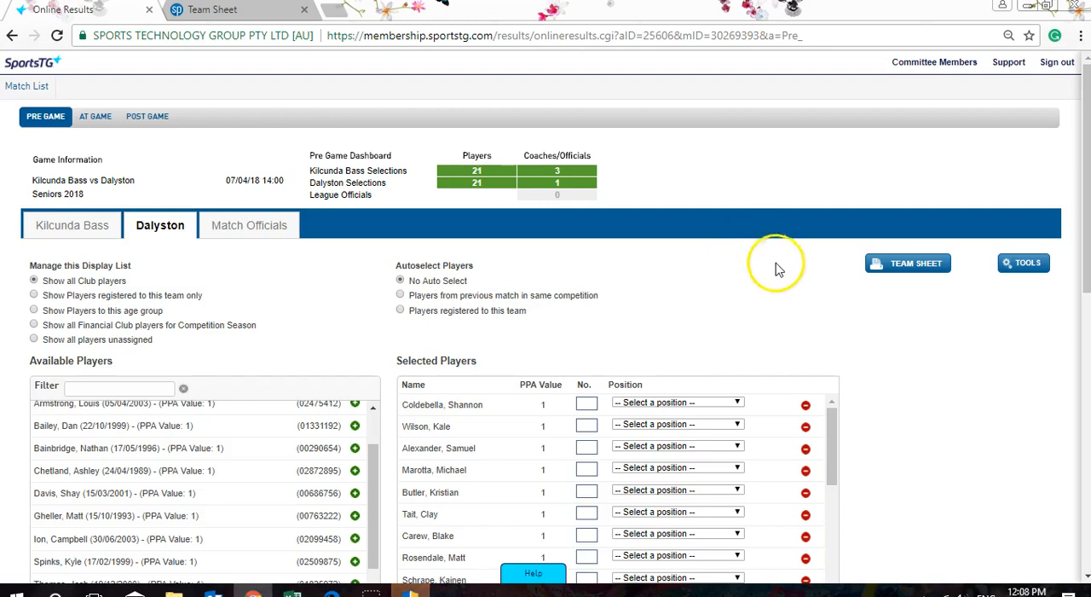
- View the match's At Game scoring without choosing a scoring method, and open the Post Game section
click(96, 124)
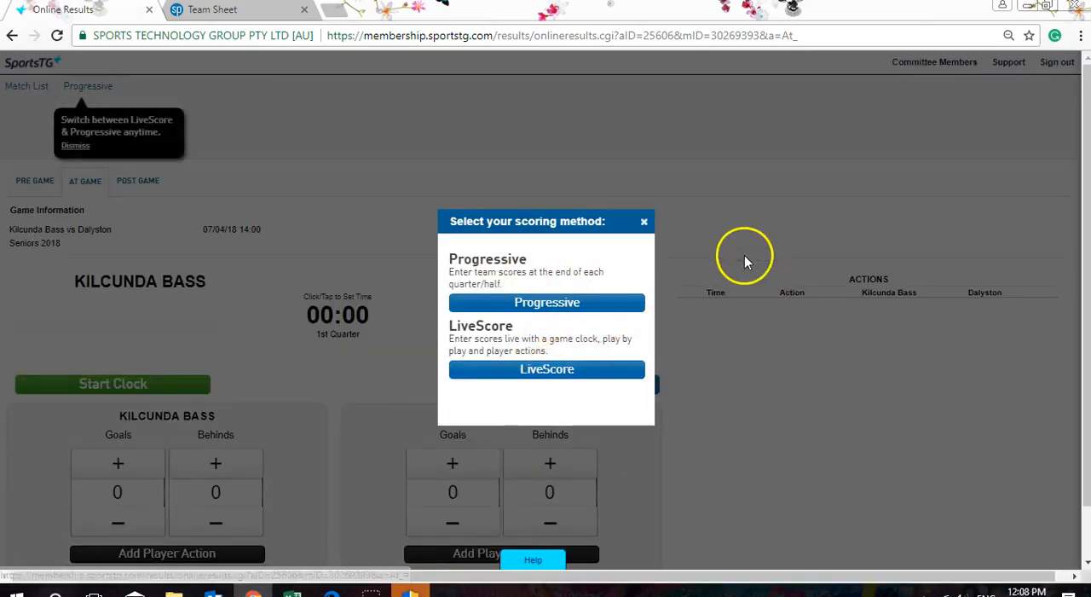
click(645, 222)
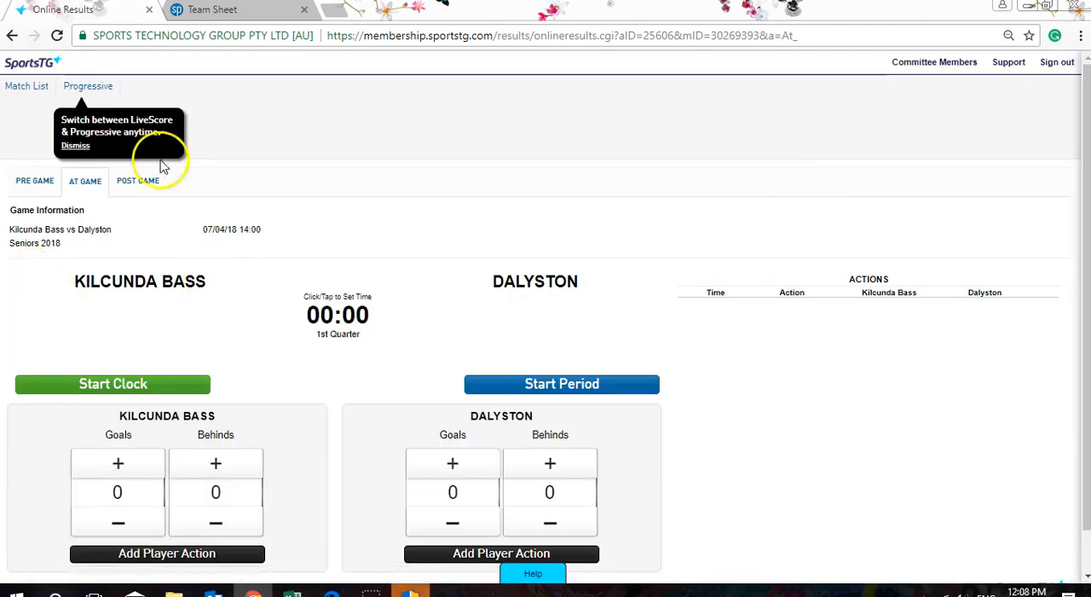
click(139, 183)
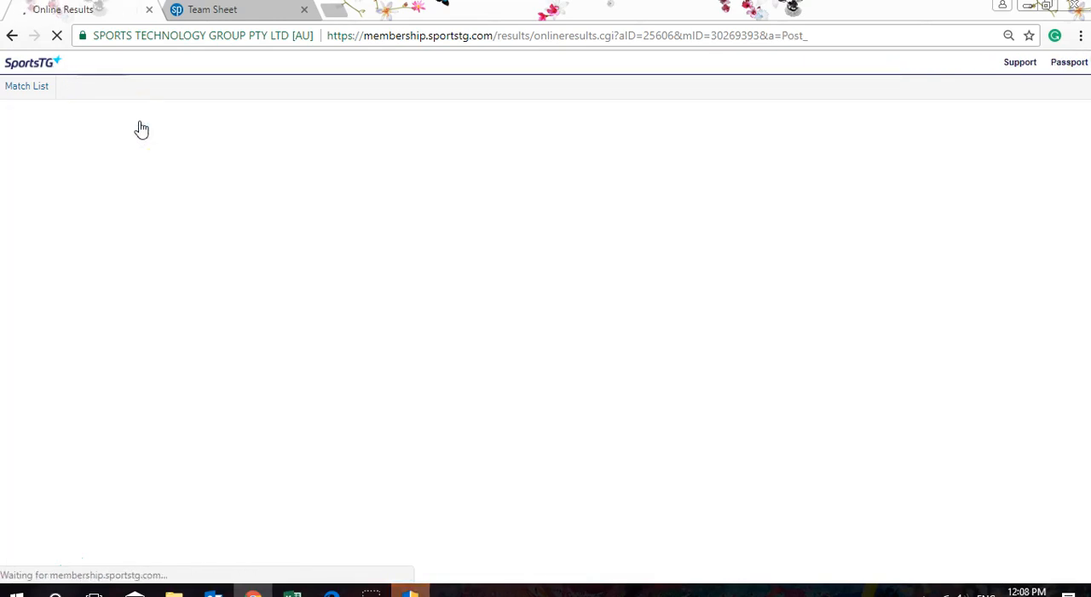
- Enter Dalyston's progressive scores as 4 goals 3 behinds for quarter 1 and 6 goals 3 behinds for quarter 2
scroll(731, 196, down, 1)
scroll(507, 224, down, 1)
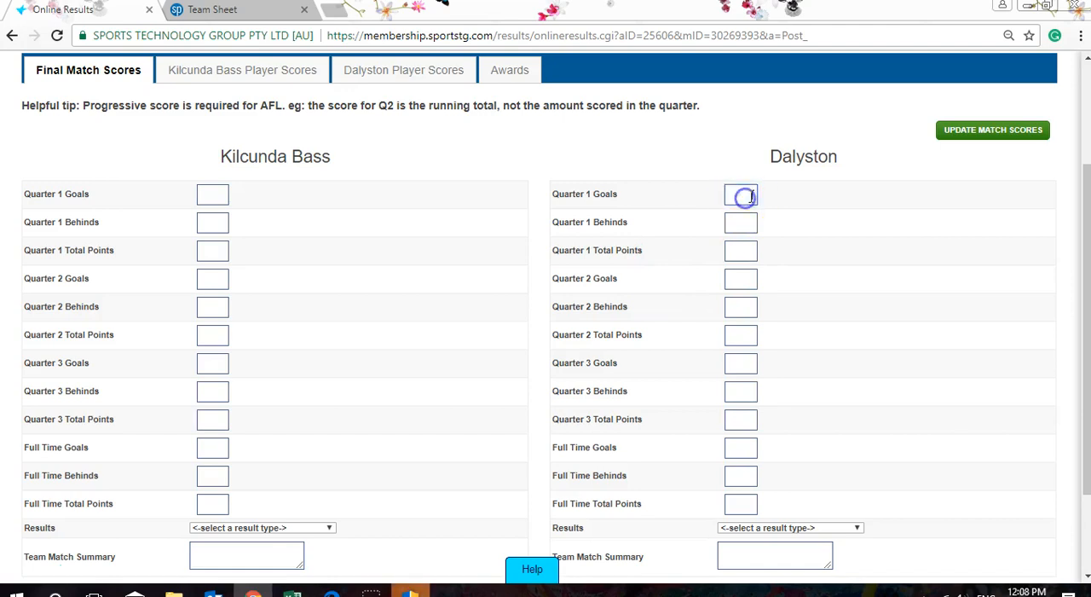
click(750, 221)
text(3)
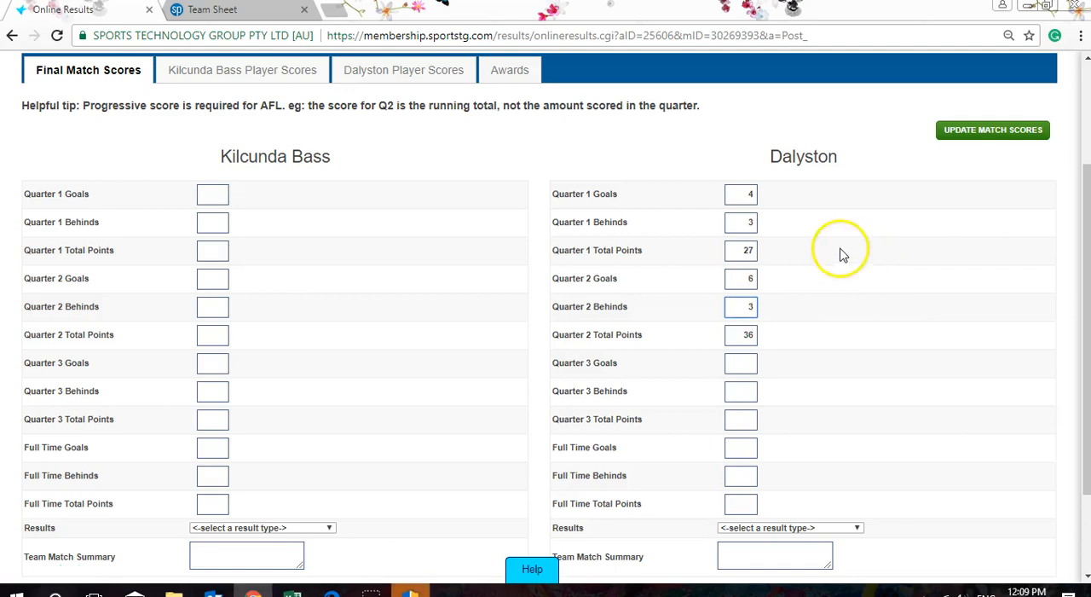
- Clear Dalyston's quarter 1 and quarter 2 goals and behinds, and try to update the match scores without selecting results
click(752, 305)
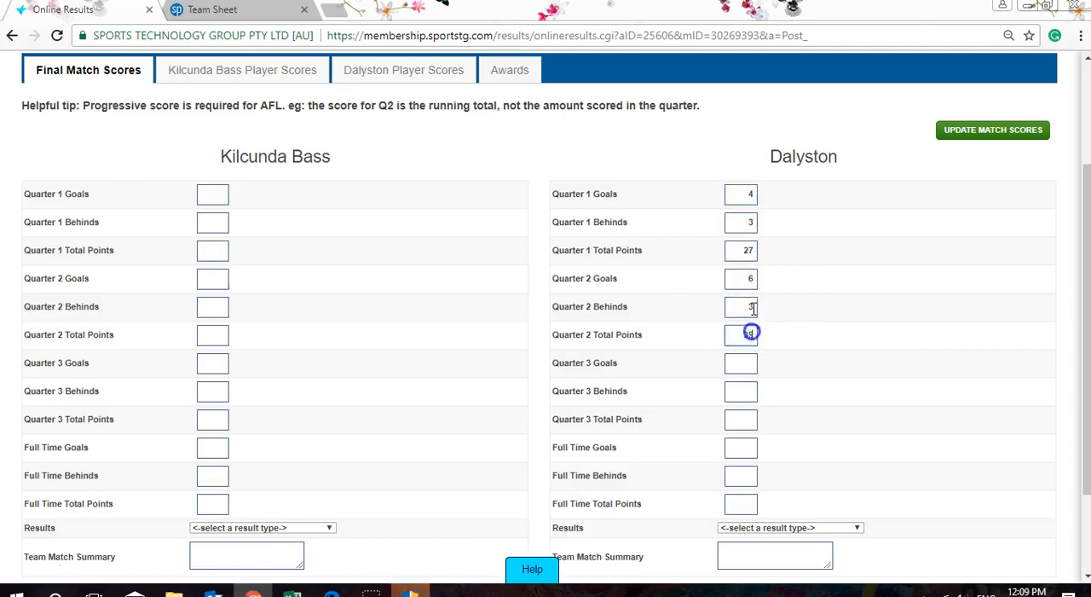
key(BackSpace)
click(739, 280)
drag(745, 215, 791, 223)
drag(747, 193, 816, 204)
key(BackSpace)
click(738, 267)
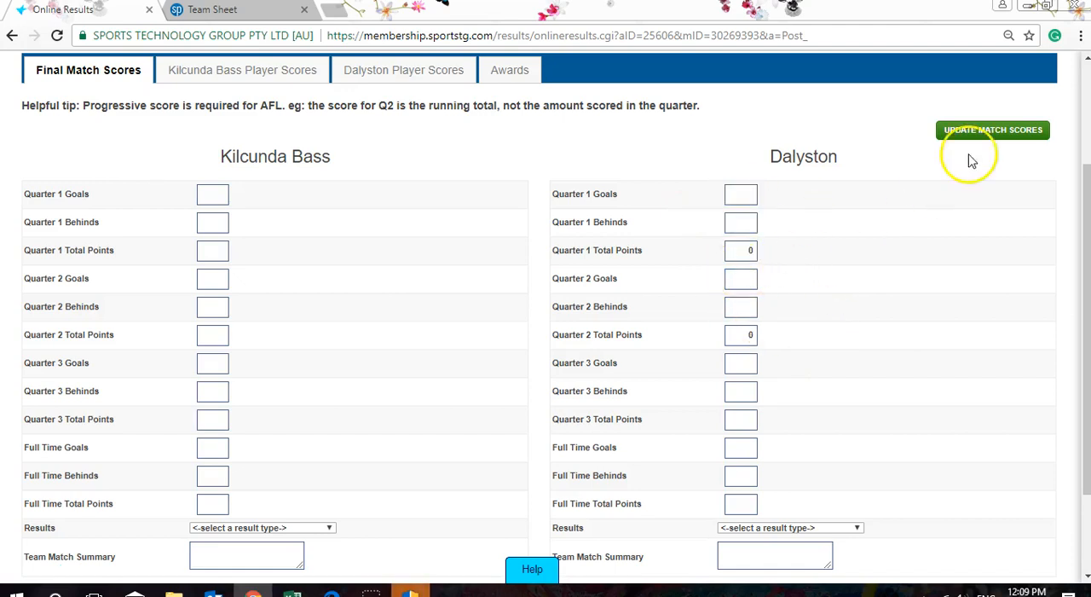
scroll(904, 299, down, 3)
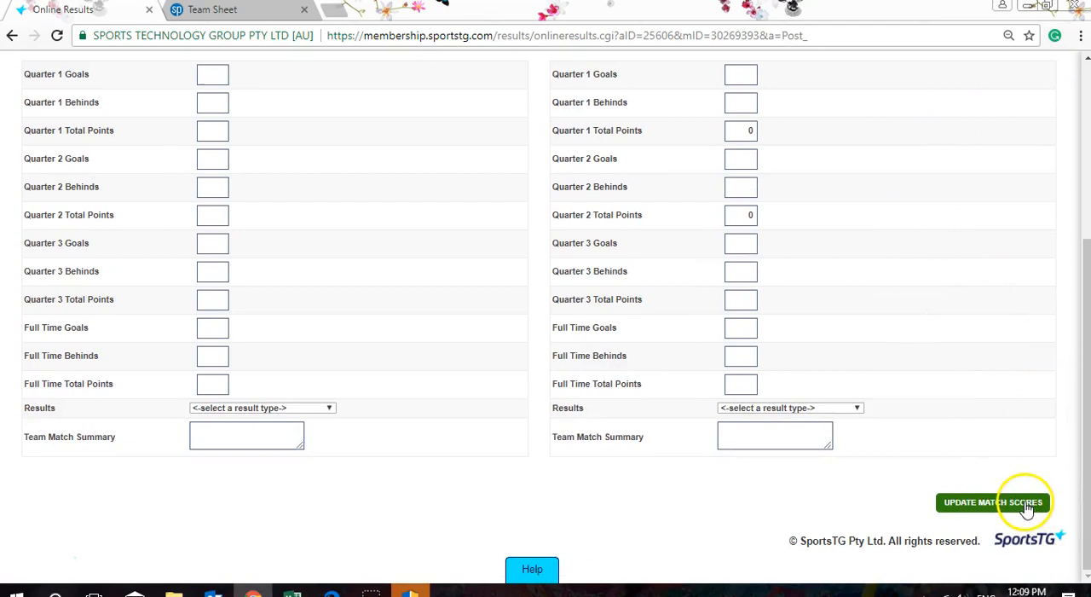
click(1027, 507)
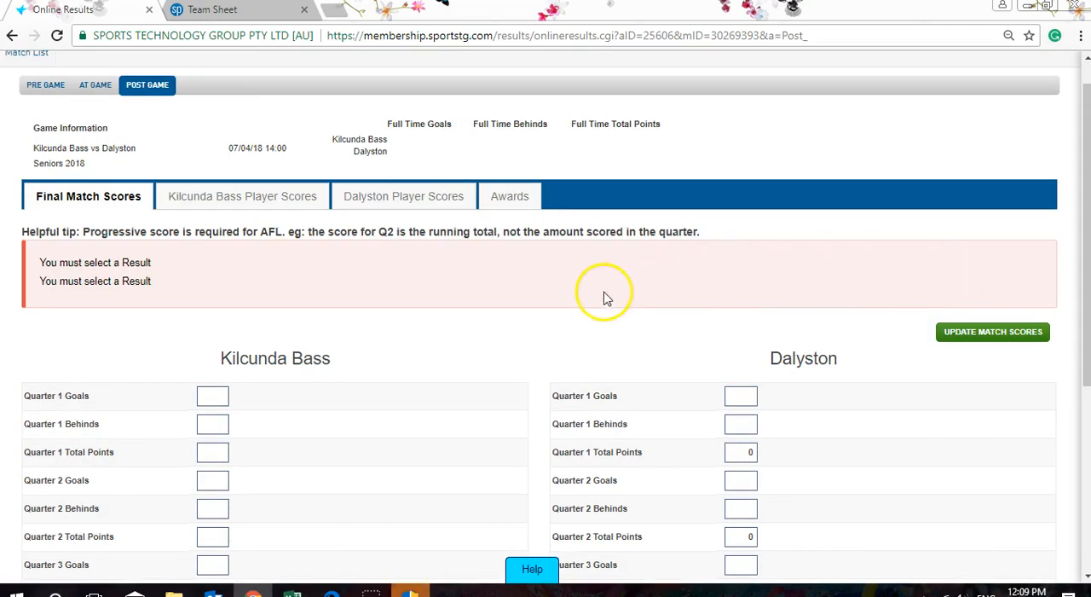
- Examine the Kilcunda Bass player scores table with its goals, bests and card columns
click(297, 210)
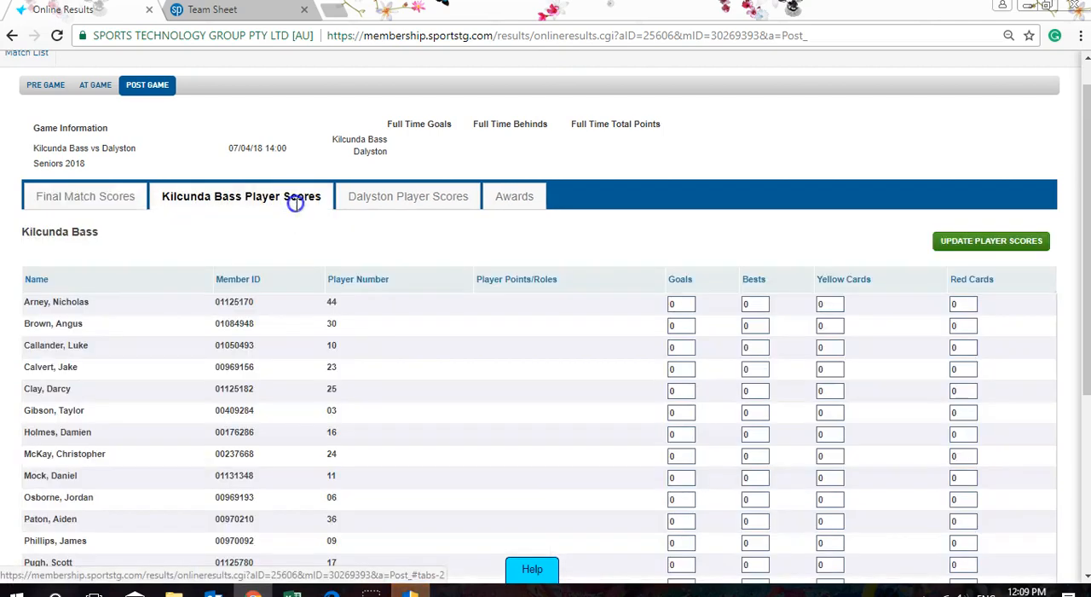
click(423, 207)
click(228, 198)
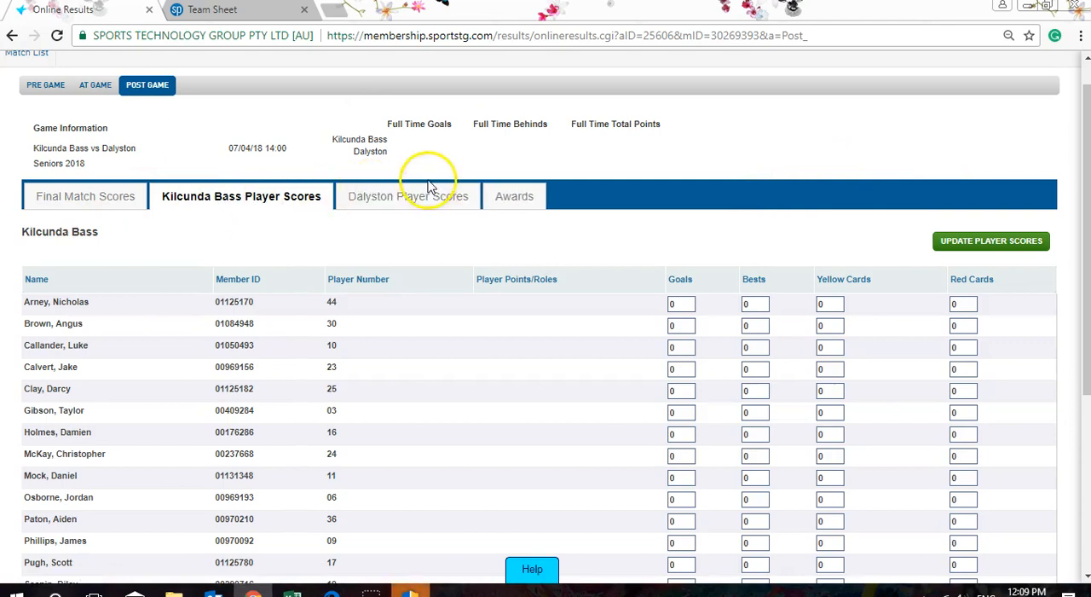
scroll(759, 226, down, 1)
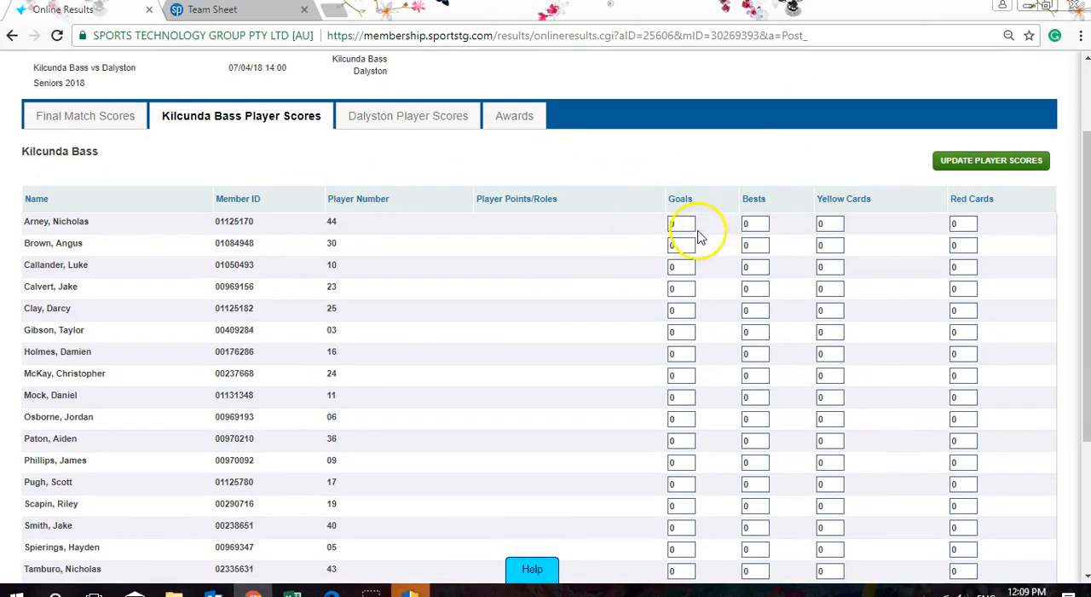
- Examine Dalyston's player scores table from its first player down to the column totals
click(424, 119)
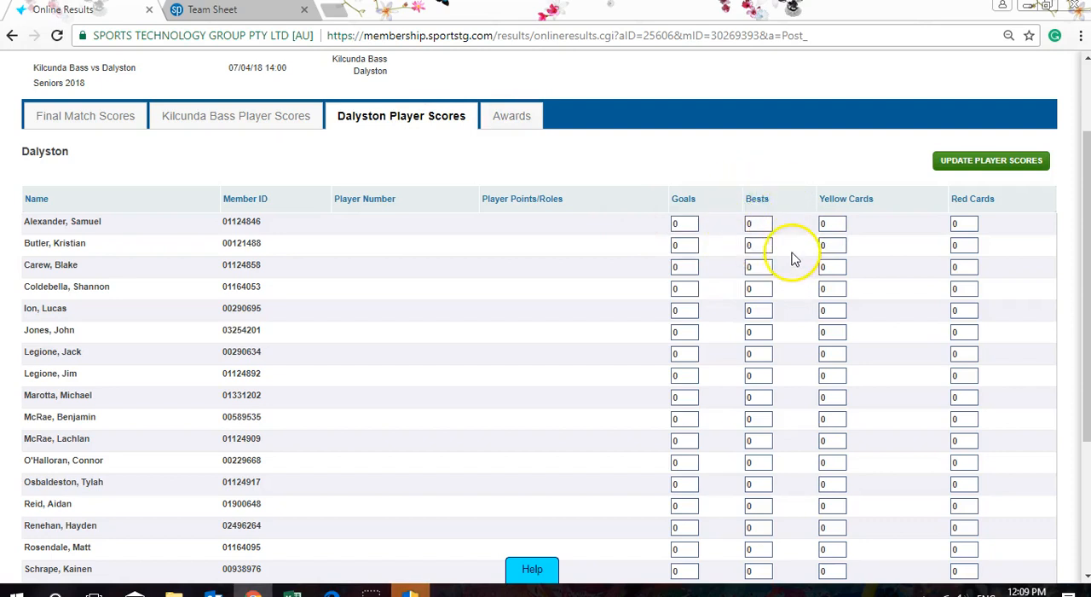
scroll(786, 273, down, 1)
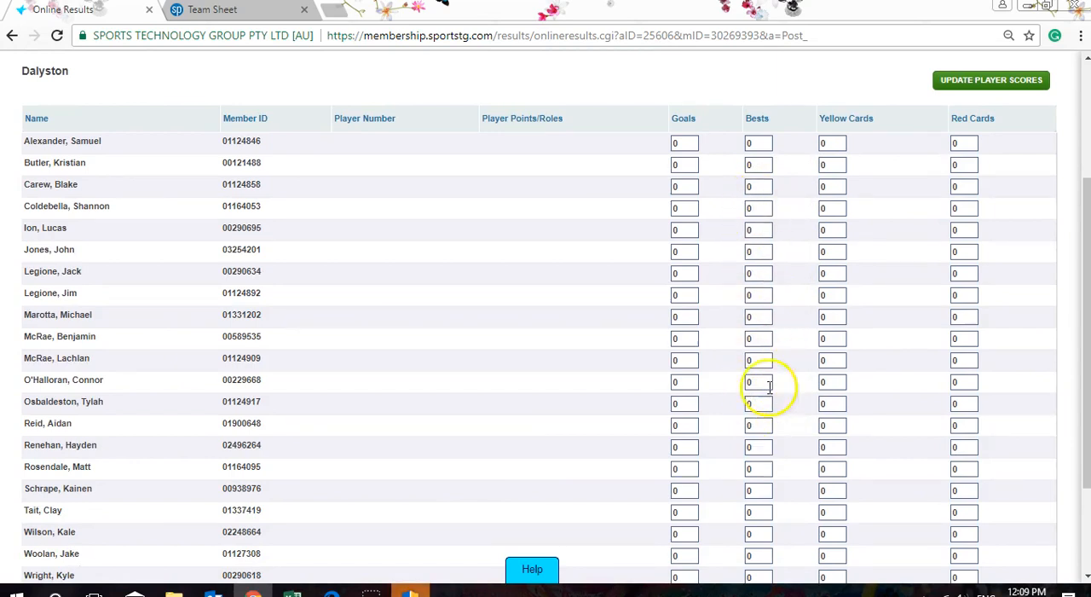
scroll(929, 216, down, 1)
scroll(929, 216, up, 3)
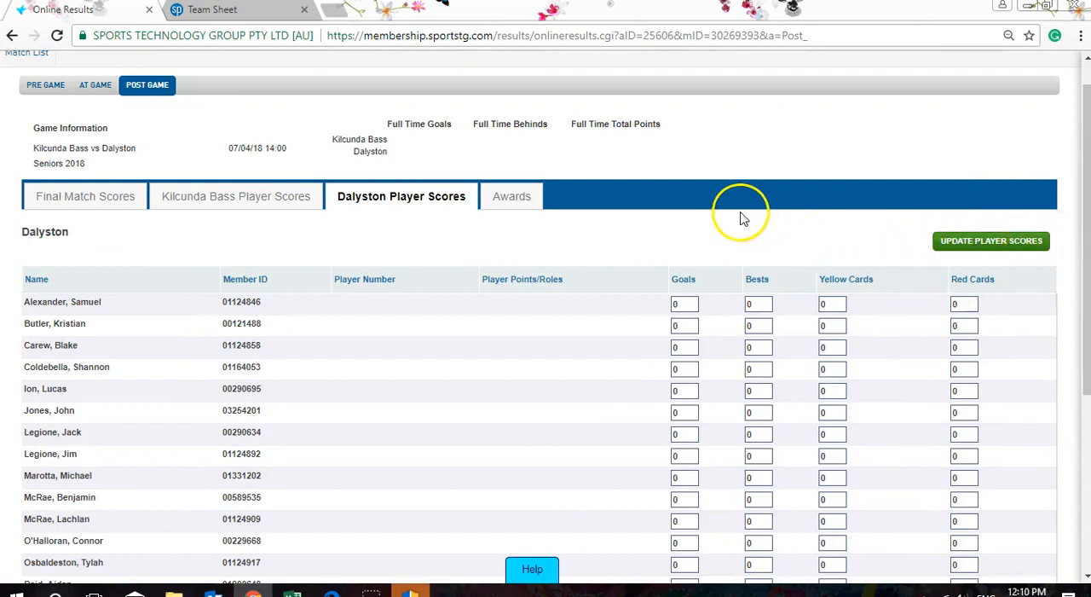
scroll(745, 215, up, 1)
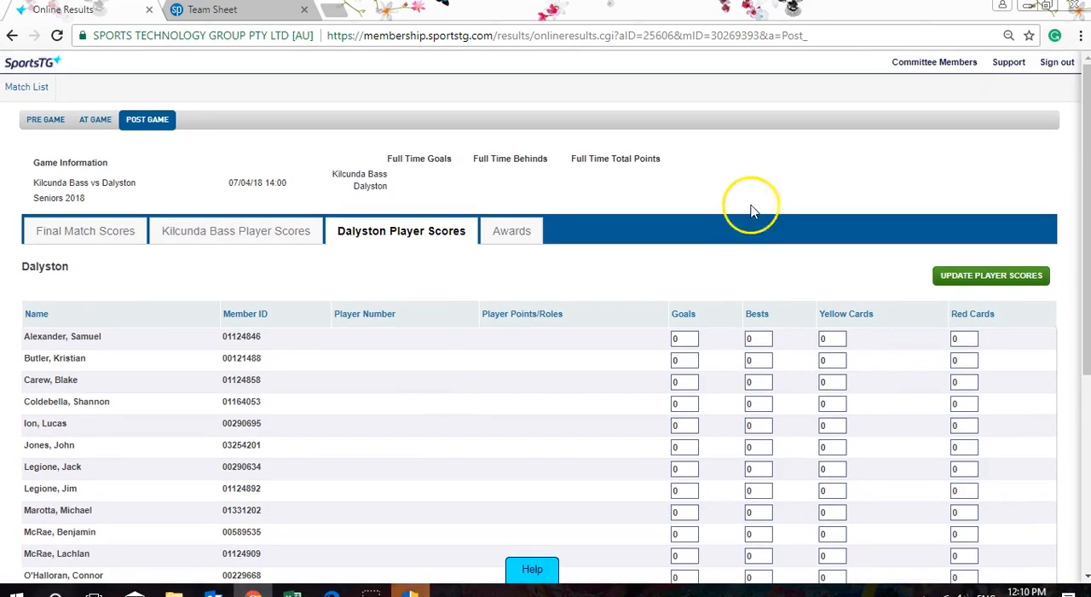
scroll(855, 196, down, 1)
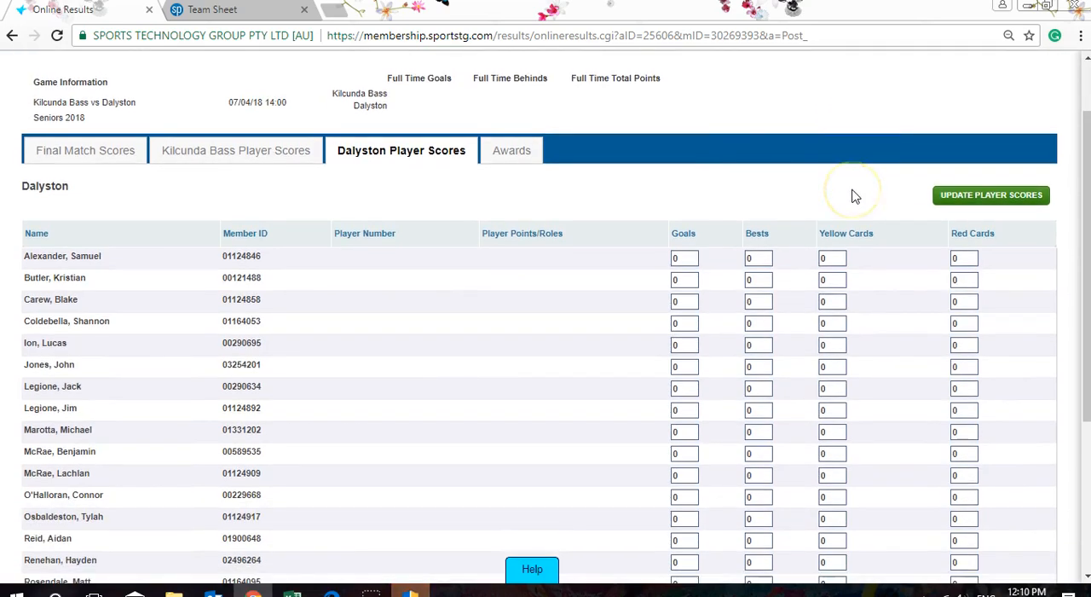
scroll(799, 195, up, 1)
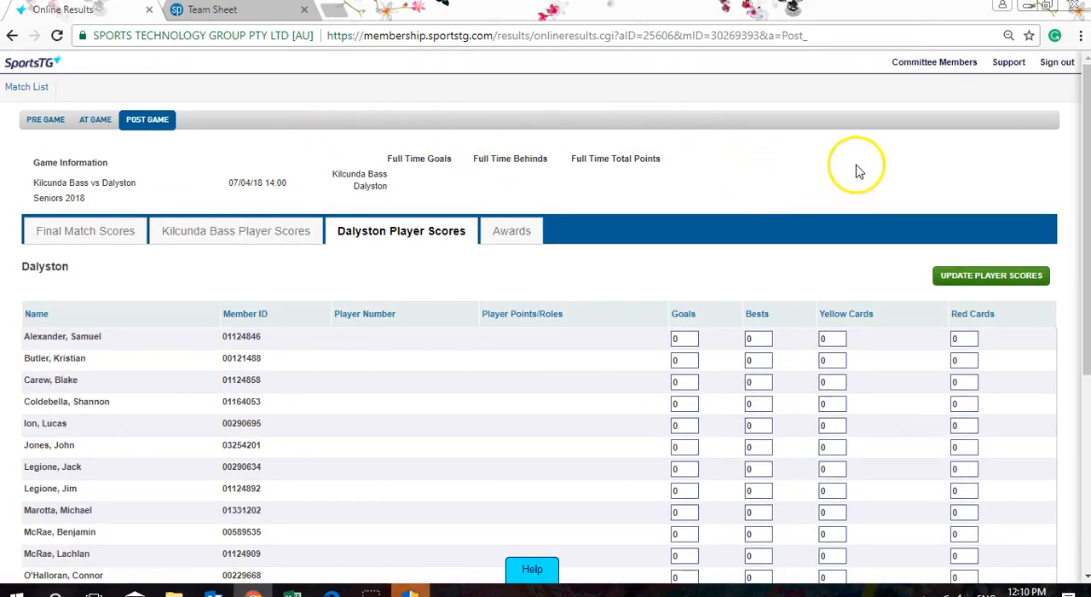
scroll(899, 179, down, 4)
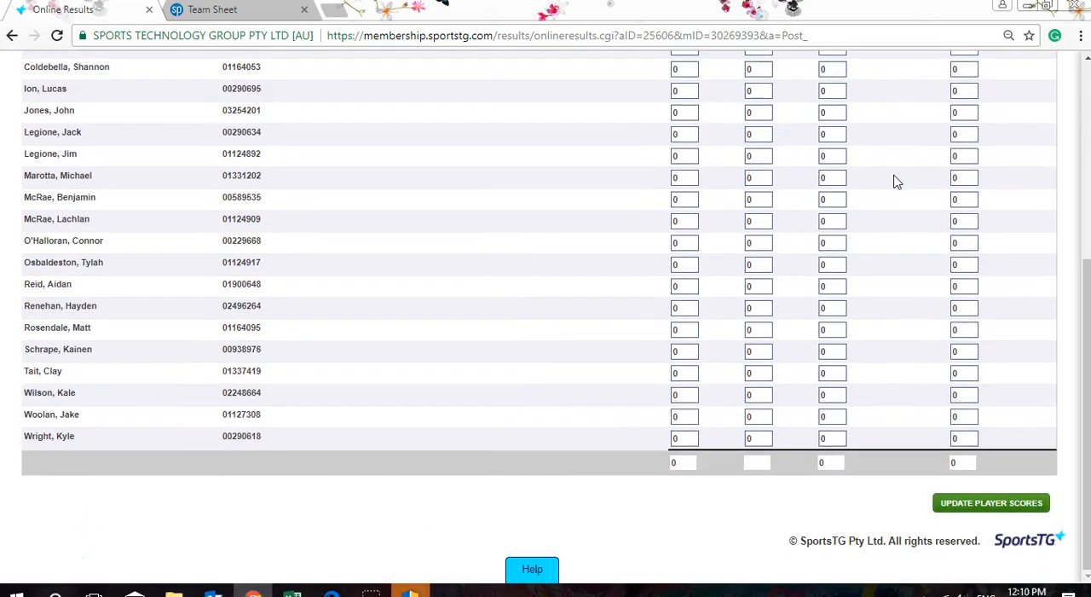
- Return from the Seniors match to the match list and open the post-game match scores for the Fourths 2018 match
scroll(897, 179, up, 4)
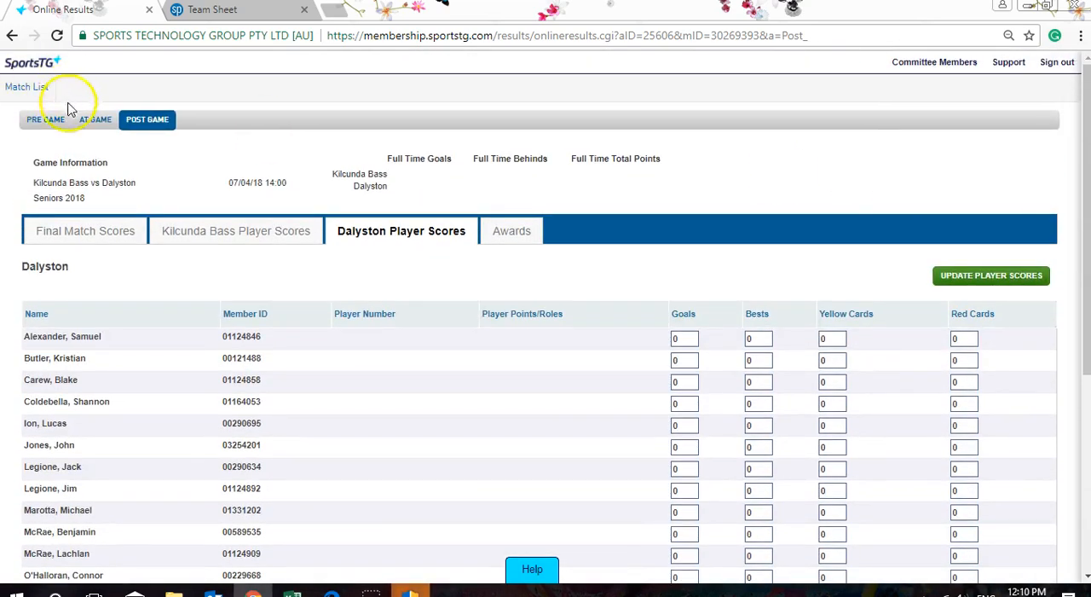
click(47, 121)
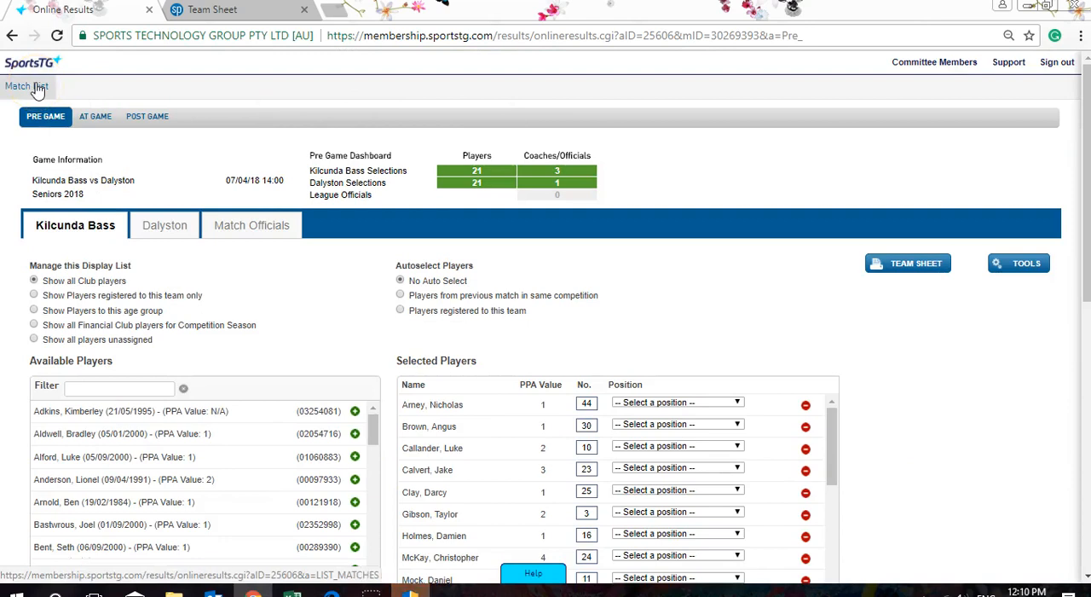
click(36, 87)
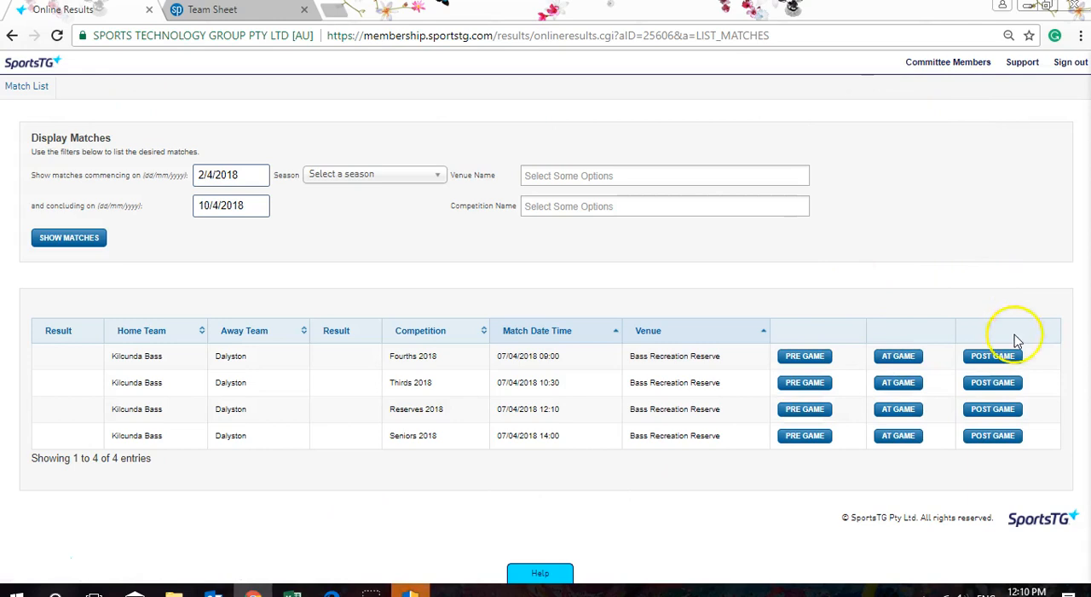
click(999, 357)
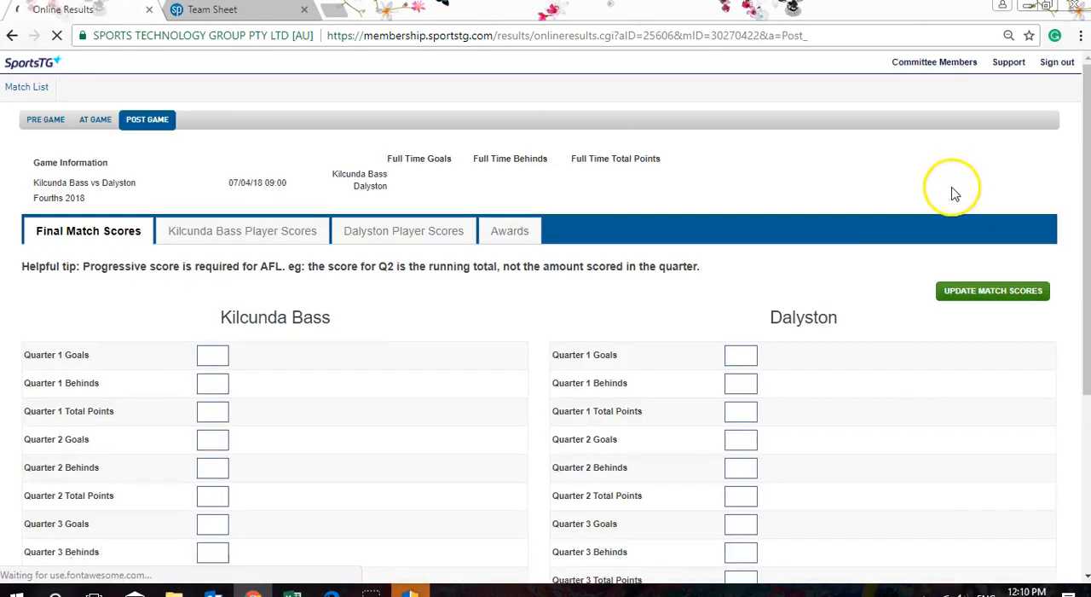
scroll(861, 239, down, 1)
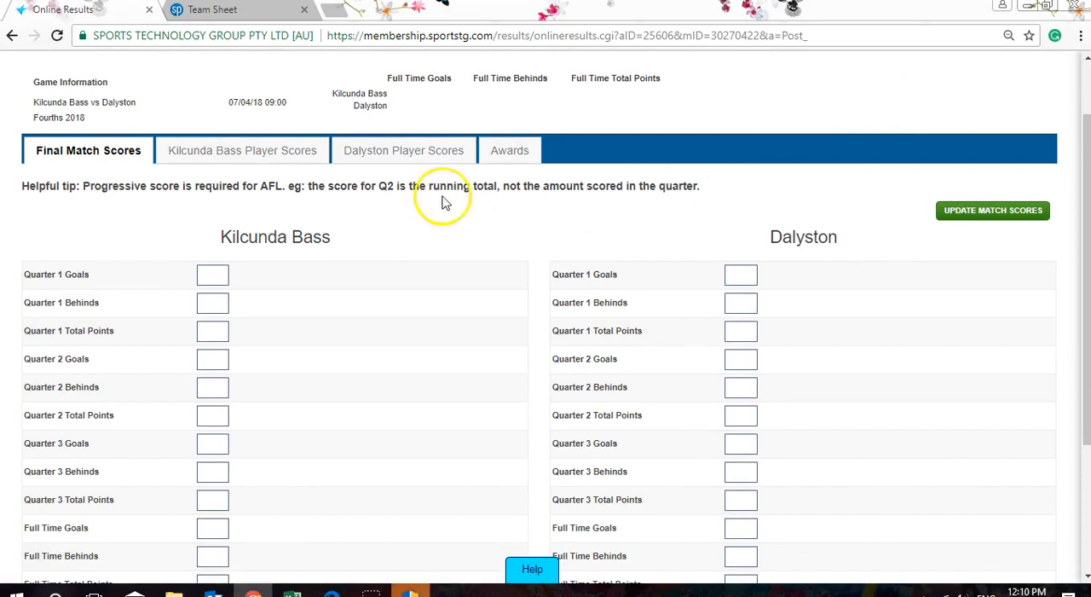
- Check the Kilcunda Bass and Dalyston player scores for the Fourths match, and return to its final match scores
click(267, 149)
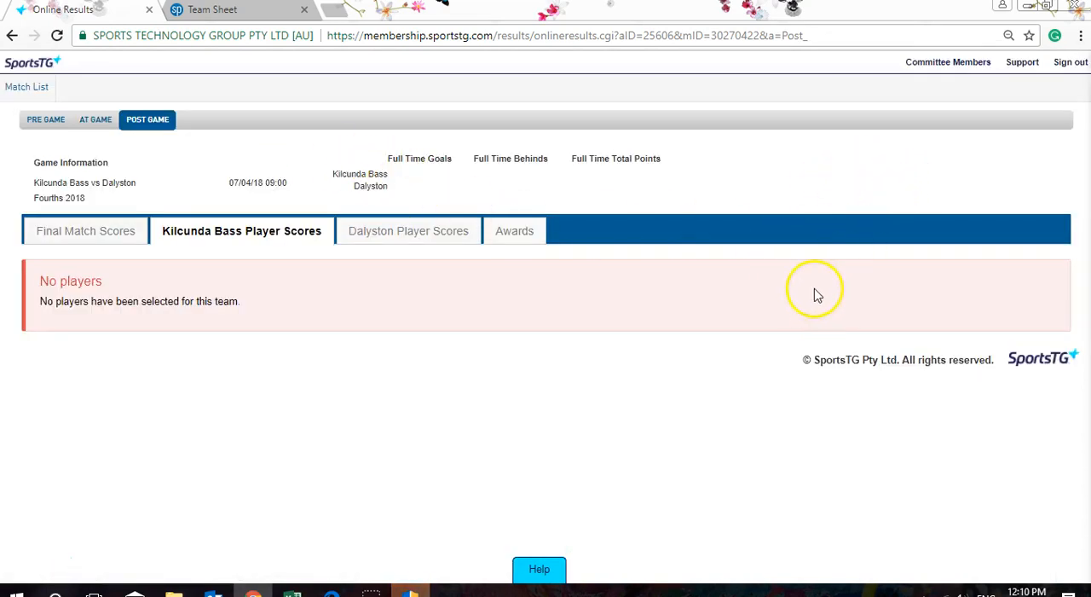
click(389, 228)
click(216, 236)
click(100, 241)
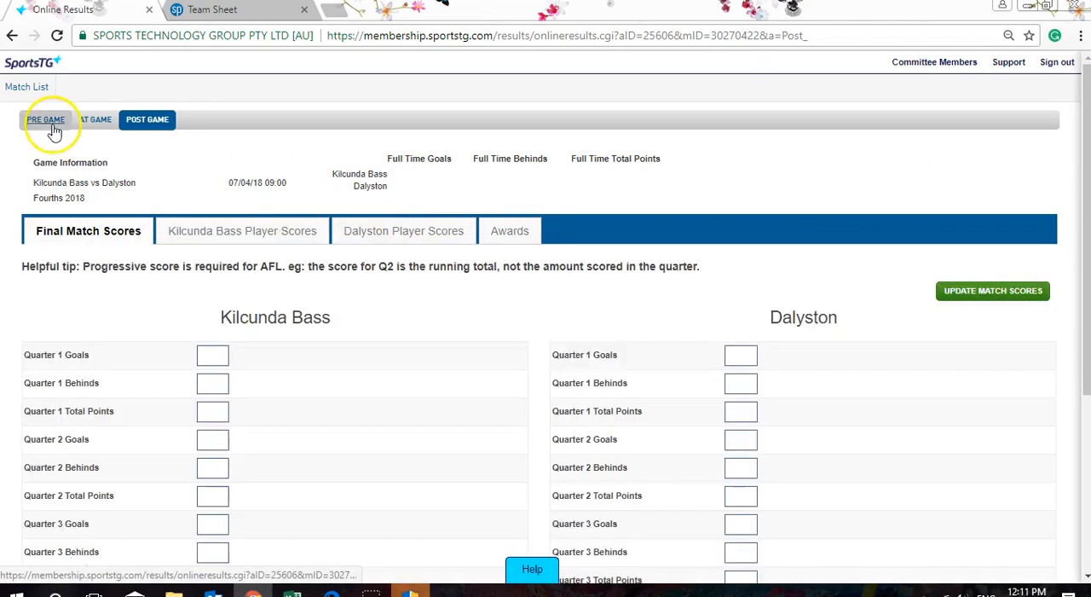